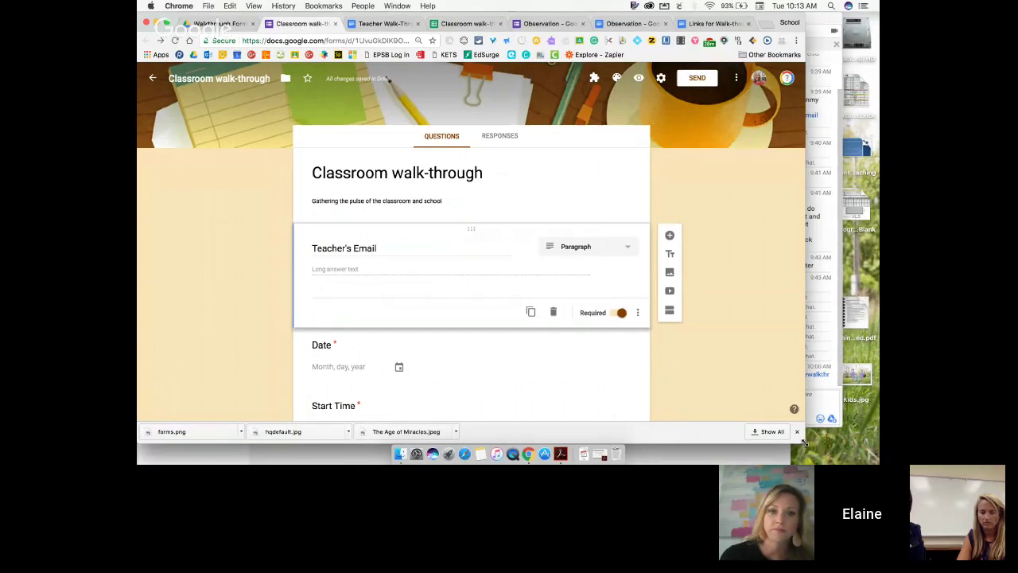
Widen the browser window and look through the new-file options in the Walkthrough Form Event Drive folder.
{"action": "left_click_drag", "start_coordinate": [816, 444], "coordinate": [867, 450]}
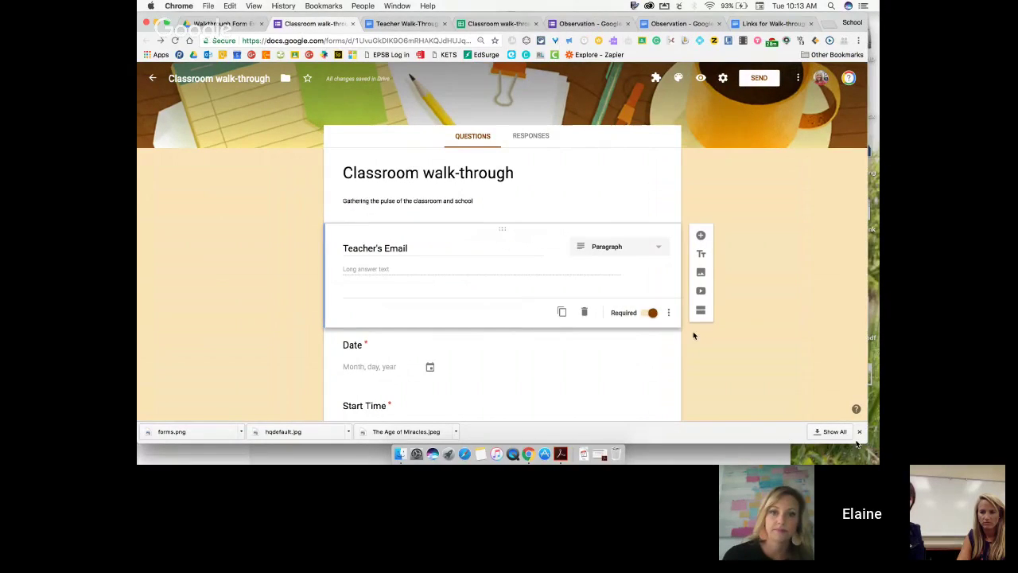
{"action": "left_click", "coordinate": [233, 28]}
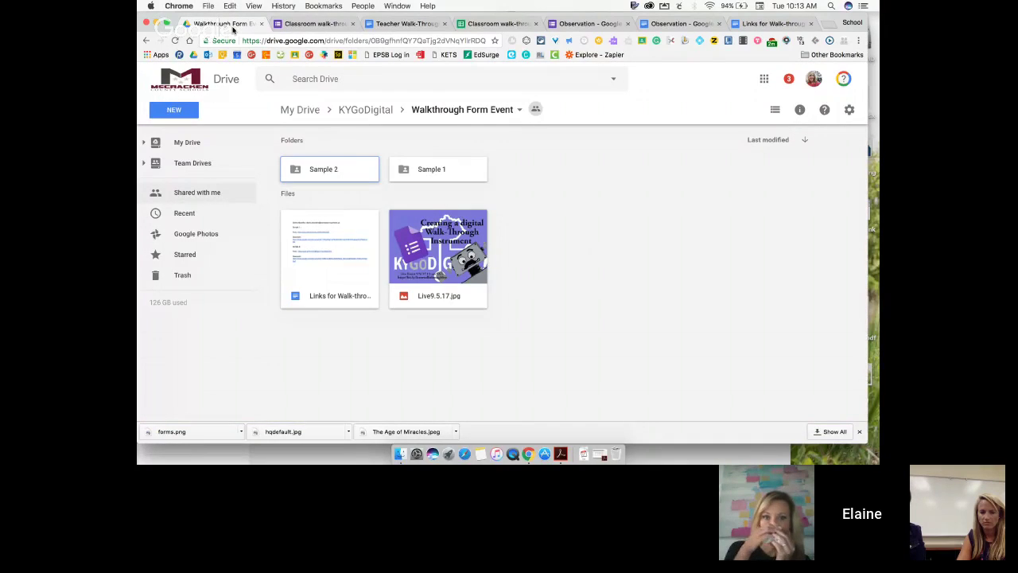
{"action": "left_click", "coordinate": [182, 108]}
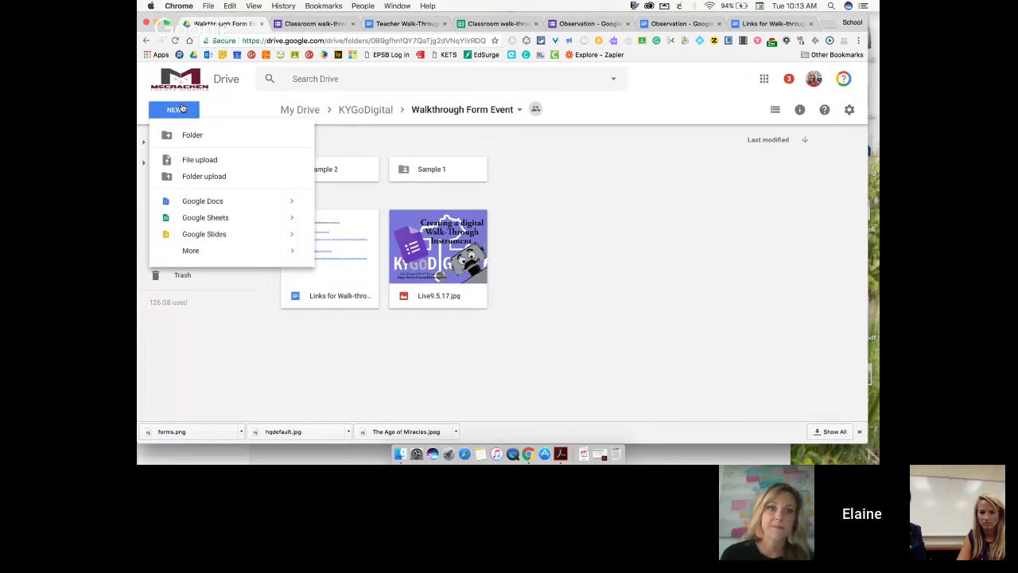
{"action": "mouse_move", "coordinate": [180, 249]}
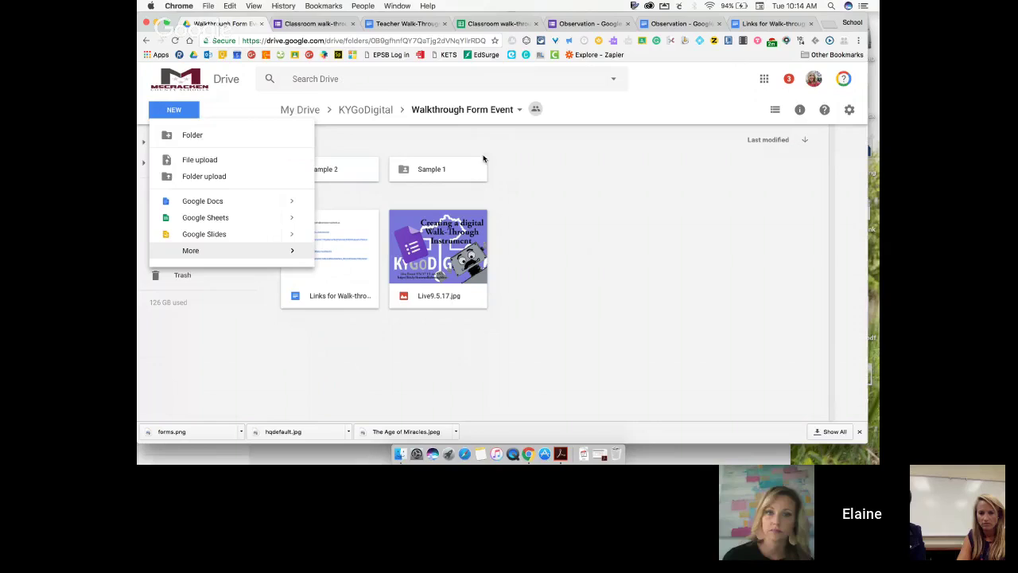
{"action": "left_click", "coordinate": [551, 182]}
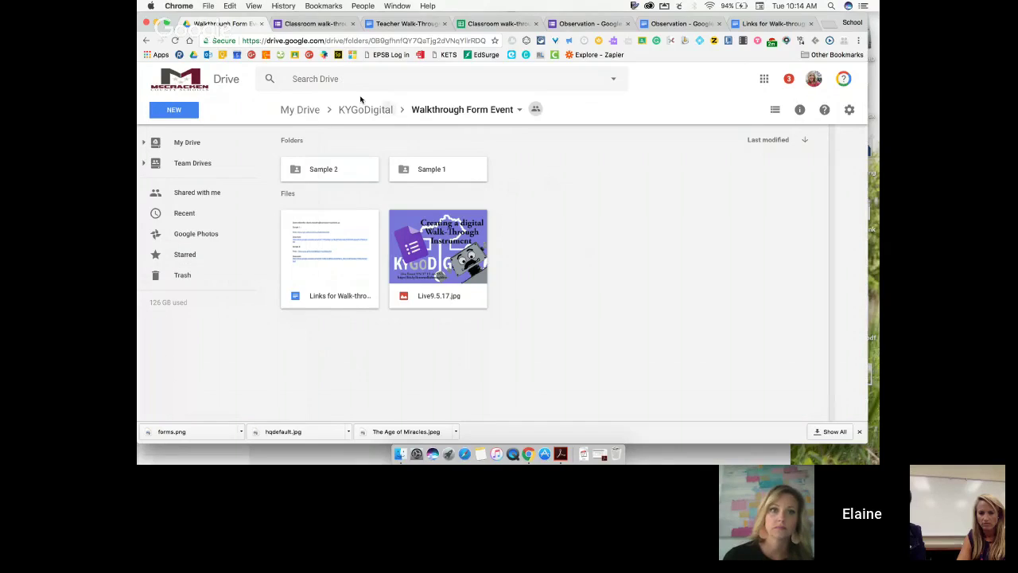
Review the Classroom walk-through form from the Teacher's Email question down to the numbered observation questions and comments.
{"action": "left_click", "coordinate": [313, 26]}
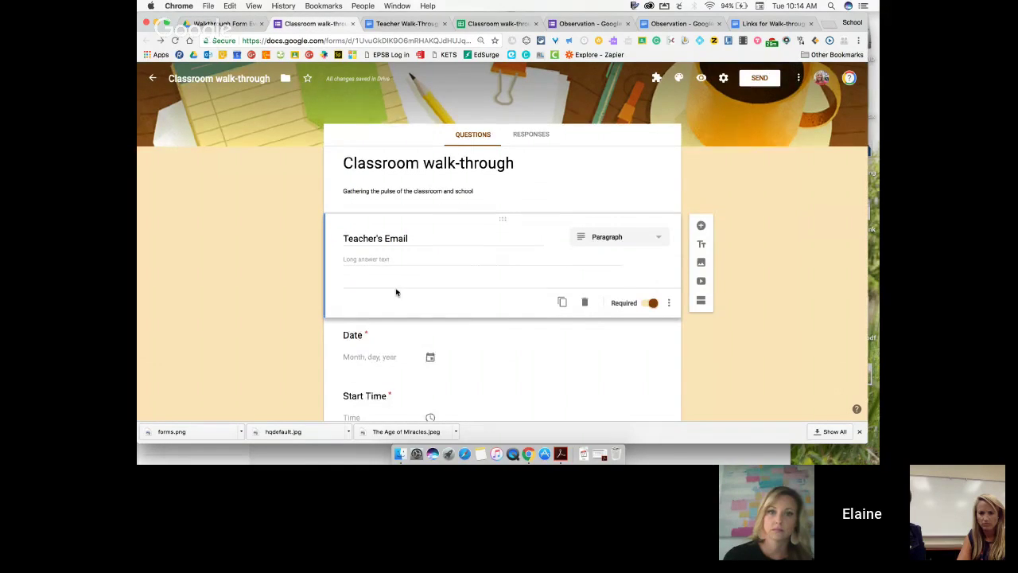
{"action": "scroll", "coordinate": [396, 292], "scroll_direction": "down", "scroll_amount": 2}
{"action": "scroll", "coordinate": [396, 292], "scroll_direction": "down", "scroll_amount": 3}
{"action": "scroll", "coordinate": [396, 292], "scroll_direction": "down", "scroll_amount": 4}
{"action": "scroll", "coordinate": [396, 291], "scroll_direction": "down", "scroll_amount": 3}
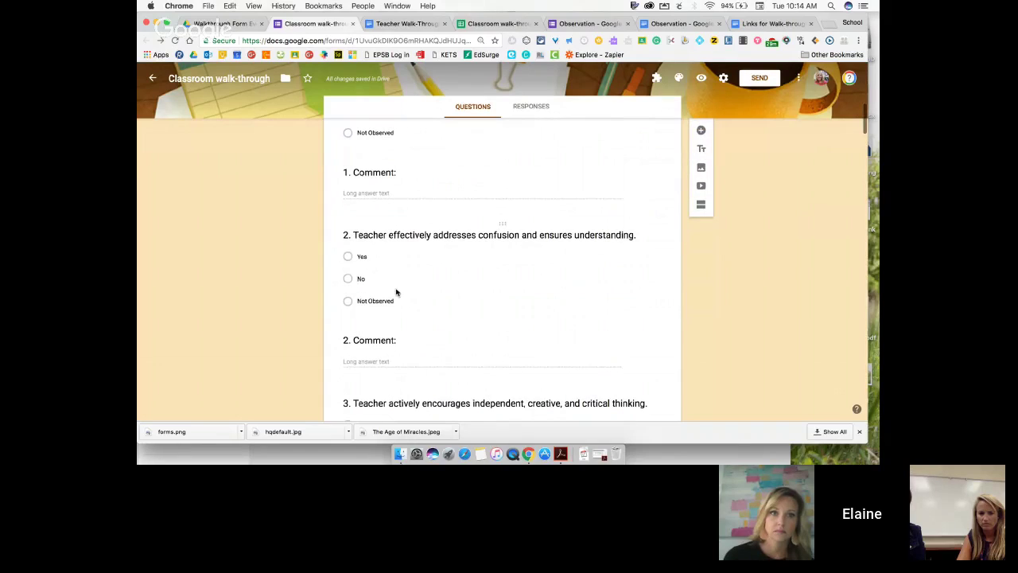
Dismiss the Send form dialog in the Observation form and review its Domain 3 rating-scale questions.
{"action": "left_click", "coordinate": [588, 25]}
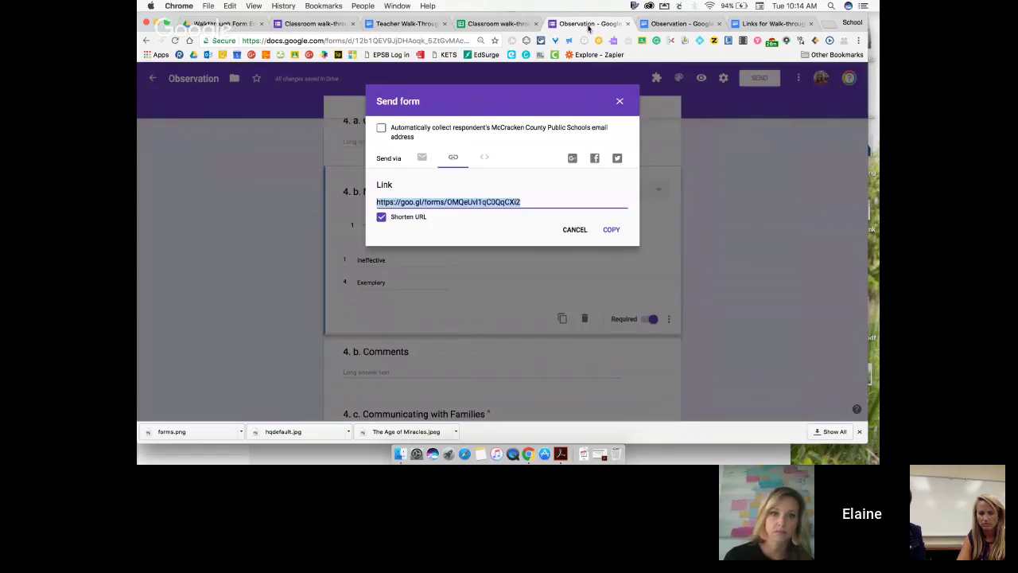
{"action": "left_click", "coordinate": [575, 231]}
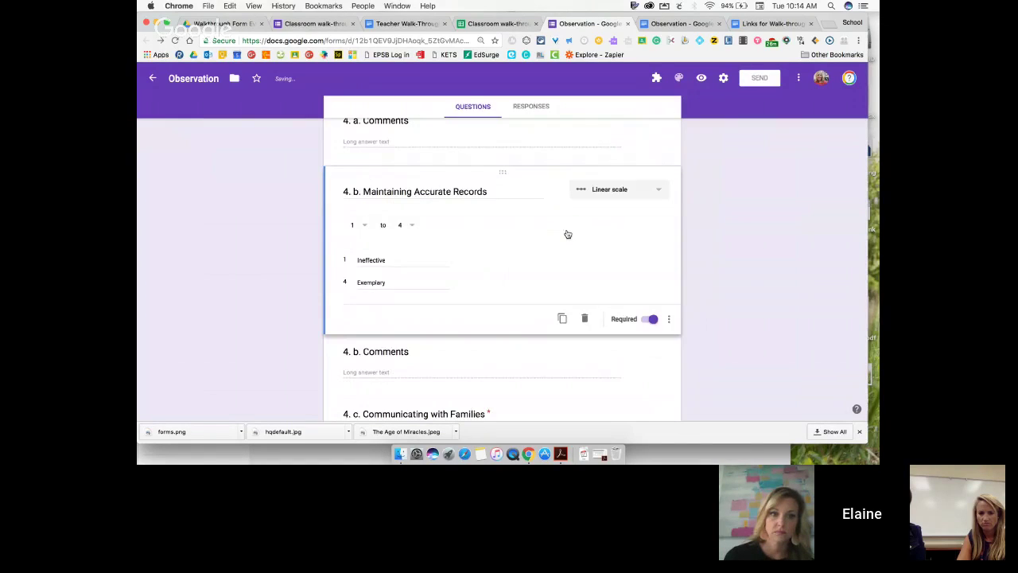
{"action": "scroll", "coordinate": [567, 233], "scroll_direction": "up", "scroll_amount": 10}
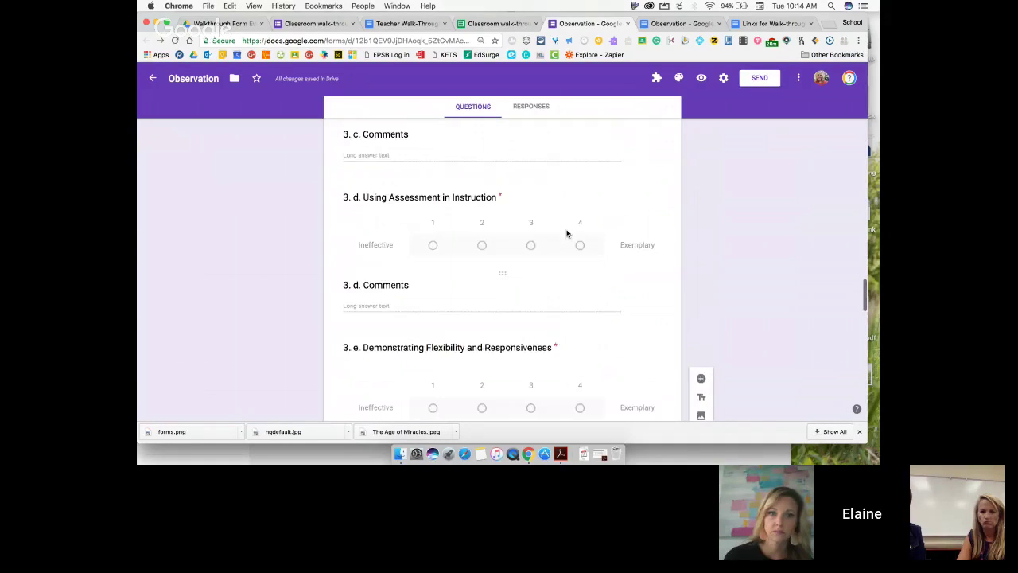
{"action": "scroll", "coordinate": [567, 232], "scroll_direction": "up", "scroll_amount": 1}
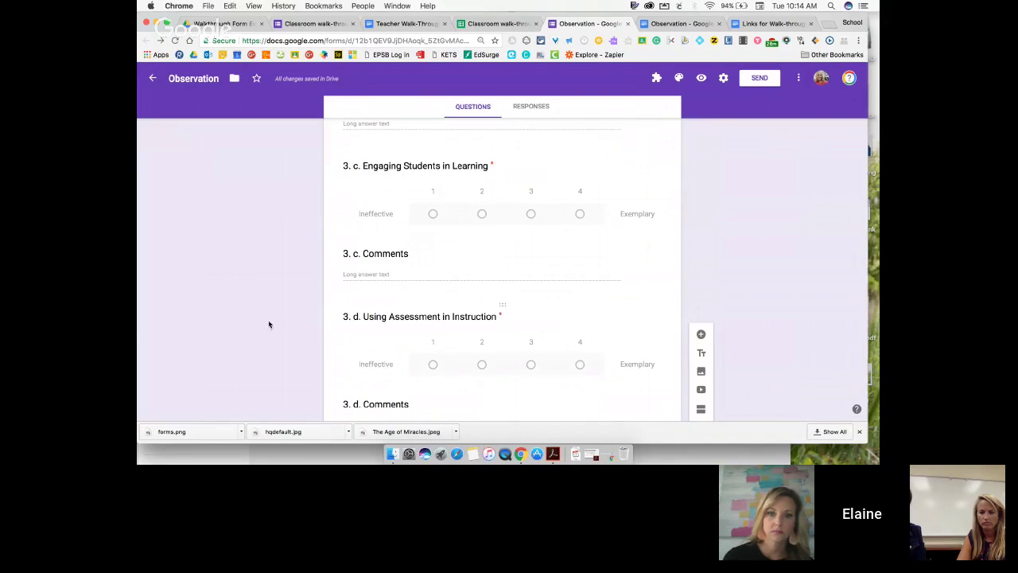
Close the browser's downloads bar and extend the window's height to fill the freed space.
{"action": "left_click", "coordinate": [859, 432]}
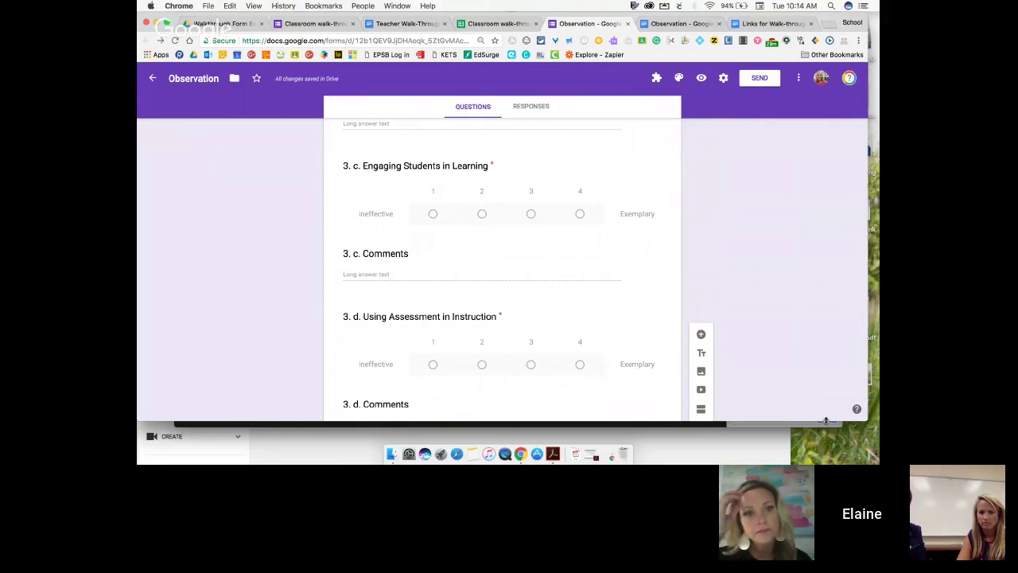
{"action": "left_click_drag", "start_coordinate": [826, 420], "coordinate": [827, 442]}
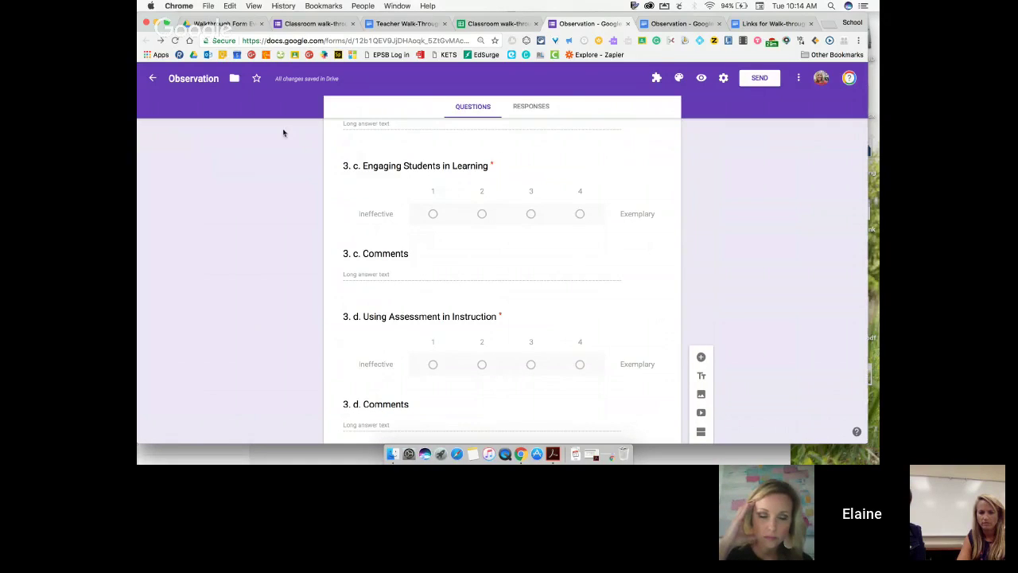
Open the response spreadsheet linked to the Classroom walk-through form and close the AutoCrat window over it.
{"action": "left_click", "coordinate": [309, 24]}
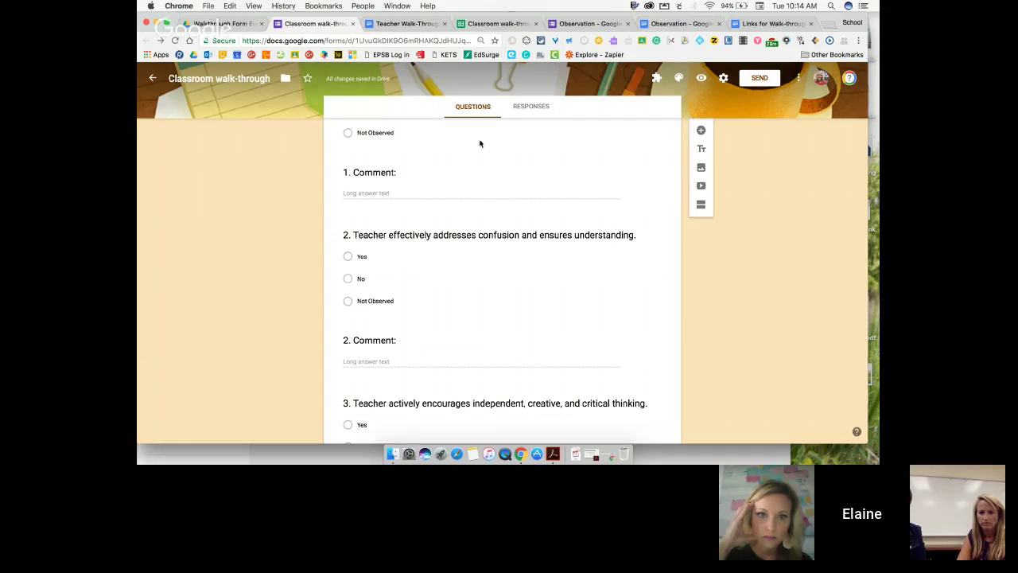
{"action": "scroll", "coordinate": [417, 332], "scroll_direction": "down", "scroll_amount": 3}
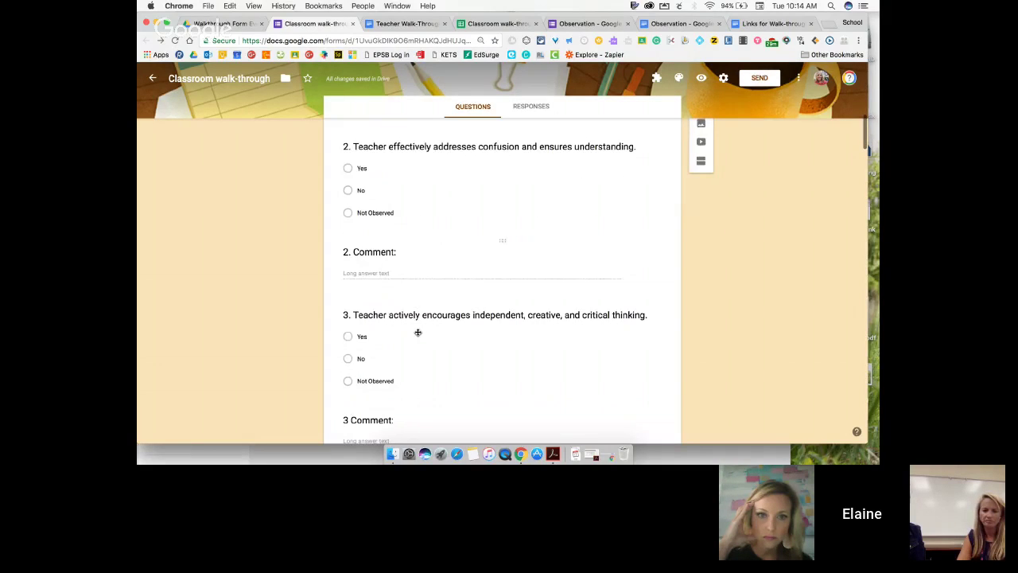
{"action": "left_click", "coordinate": [532, 107]}
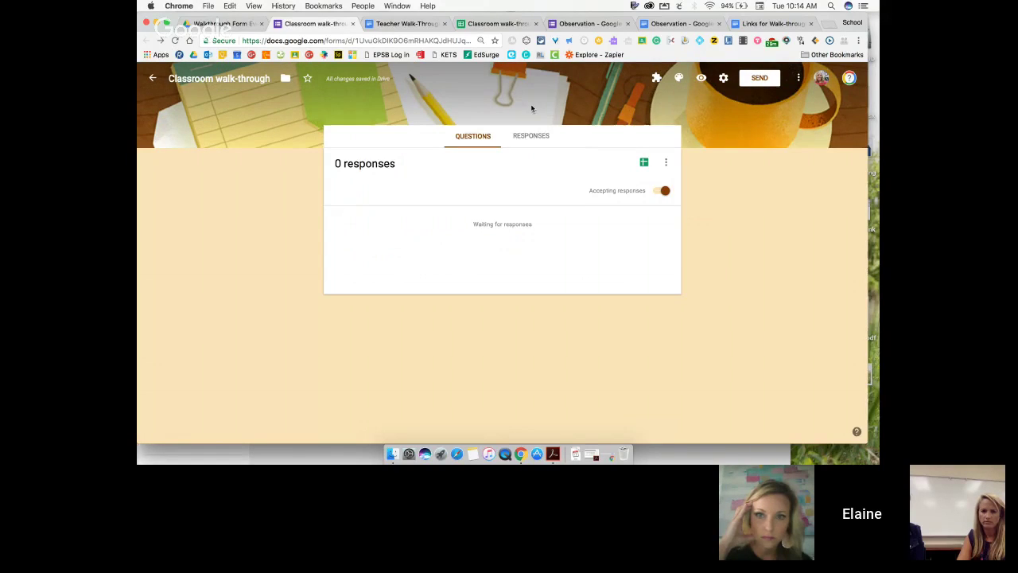
{"action": "left_click", "coordinate": [644, 163]}
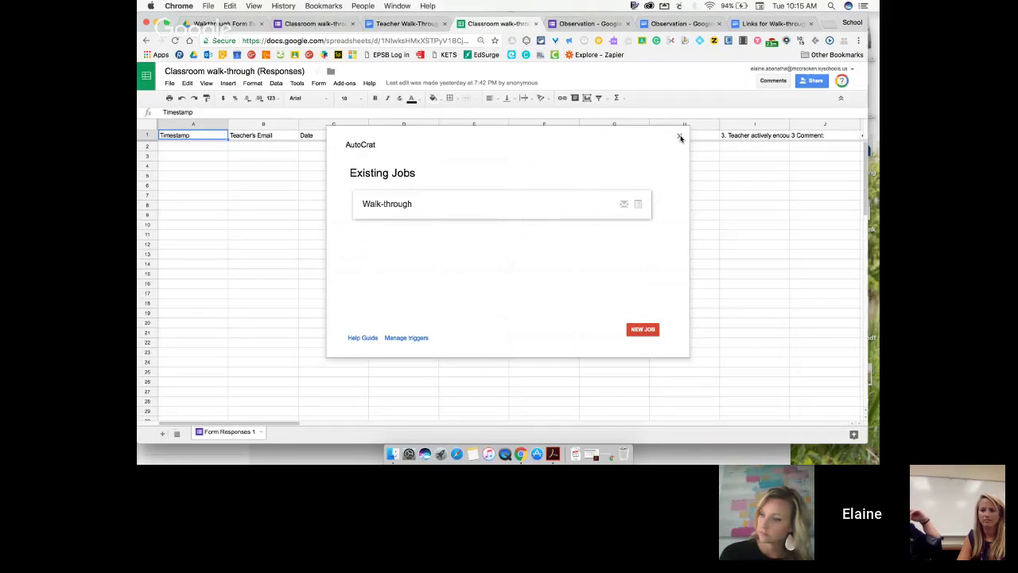
{"action": "left_click", "coordinate": [679, 138]}
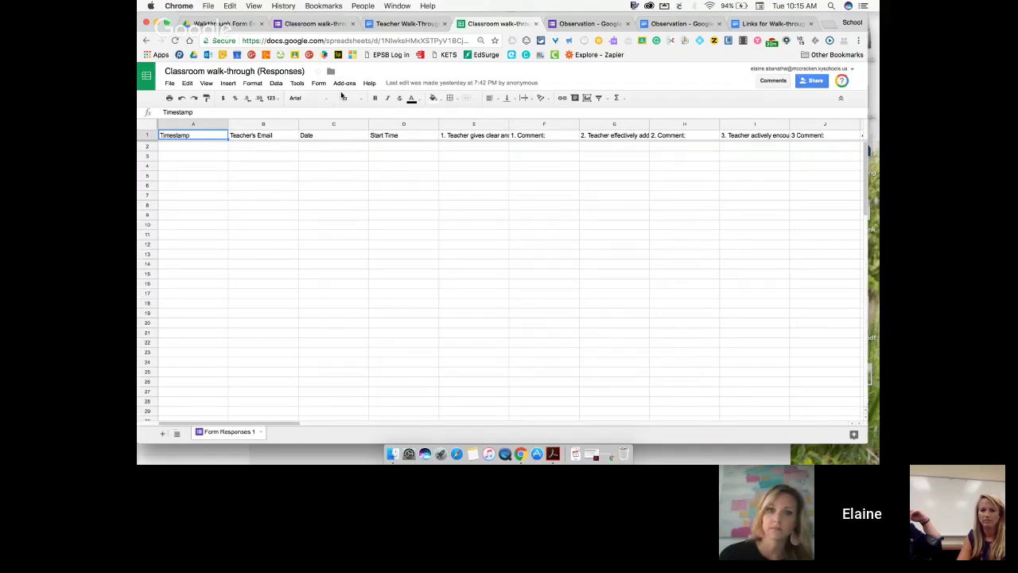
Look up where to get further add-ons for the response spreadsheet and close the add-ons store.
{"action": "left_click", "coordinate": [342, 84]}
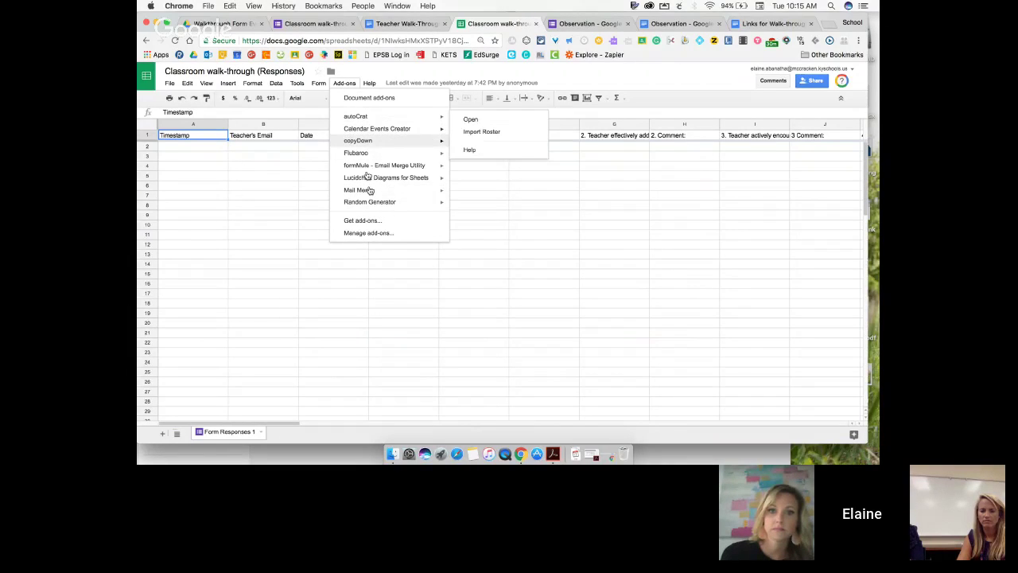
{"action": "left_click", "coordinate": [365, 221]}
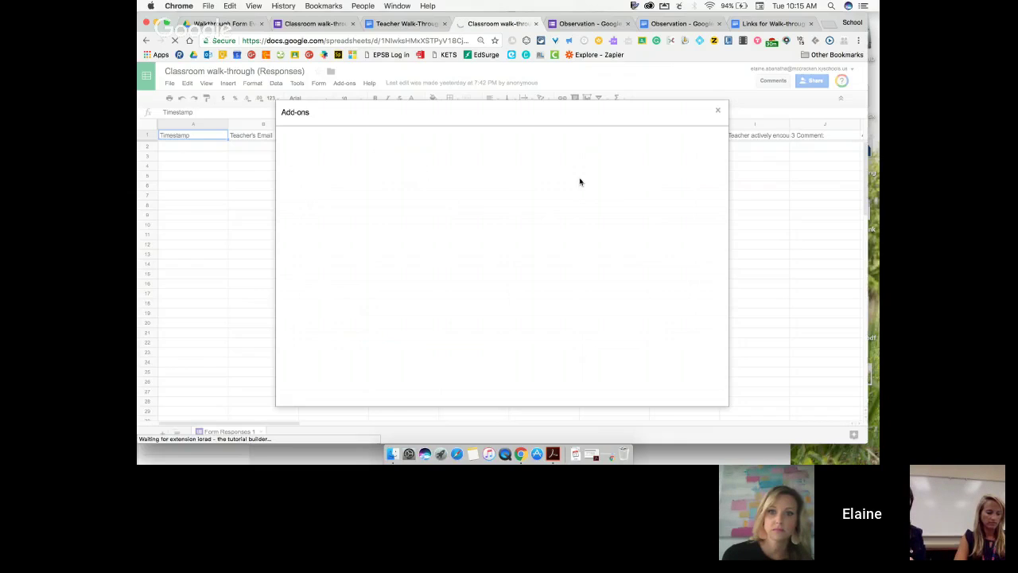
{"action": "left_click", "coordinate": [719, 111]}
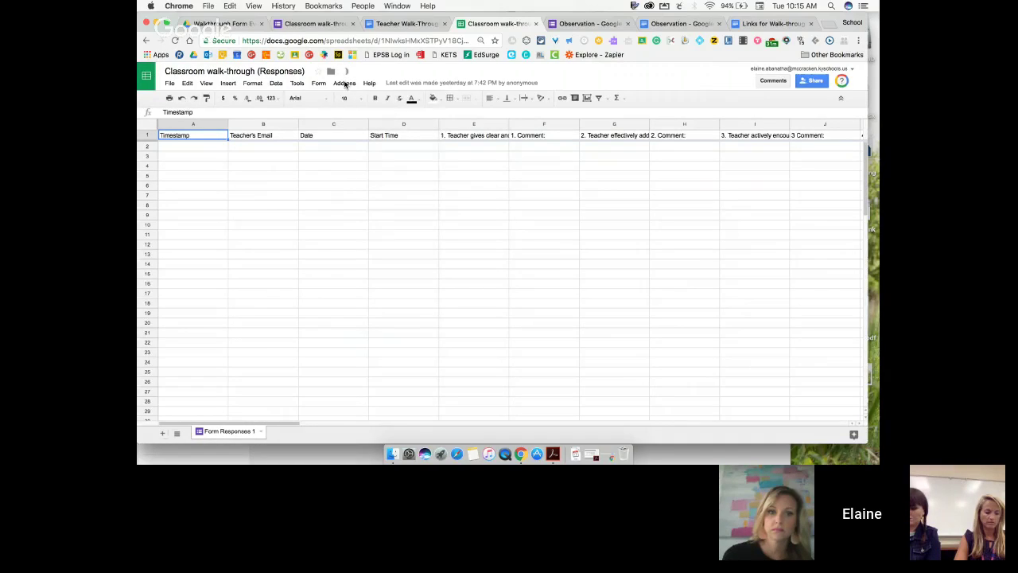
Launch autoCrat in the response spreadsheet and open the existing Walk-through job for editing at the Choose template stage.
{"action": "left_click", "coordinate": [344, 83]}
{"action": "mouse_move", "coordinate": [356, 119]}
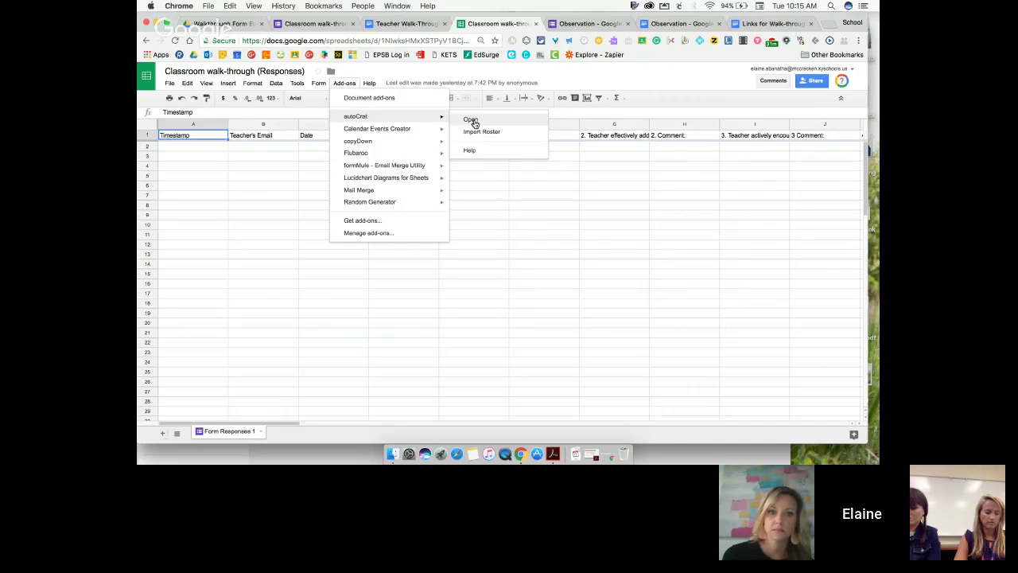
{"action": "left_click", "coordinate": [472, 121]}
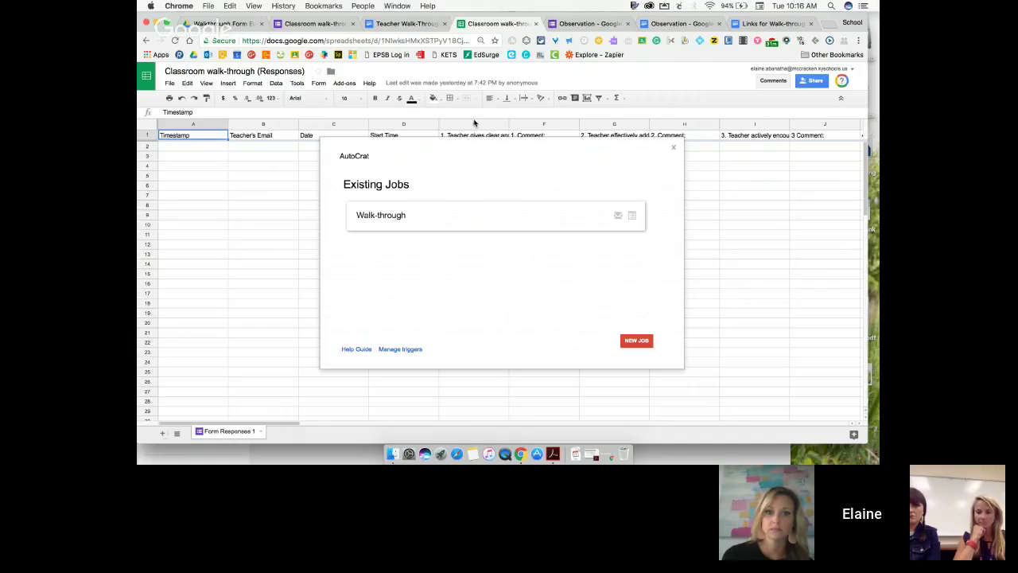
{"action": "mouse_move", "coordinate": [411, 226]}
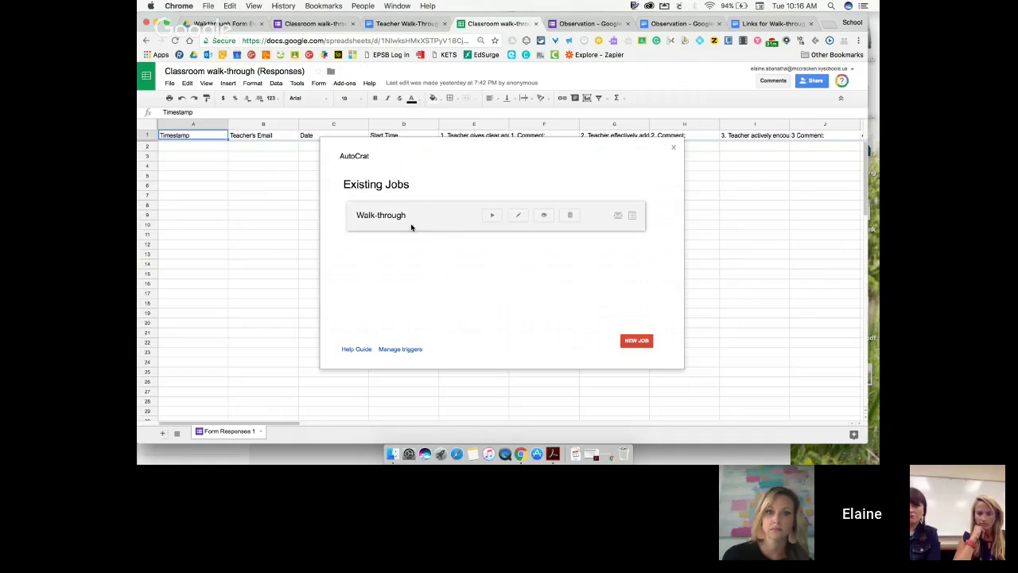
{"action": "left_click", "coordinate": [517, 217]}
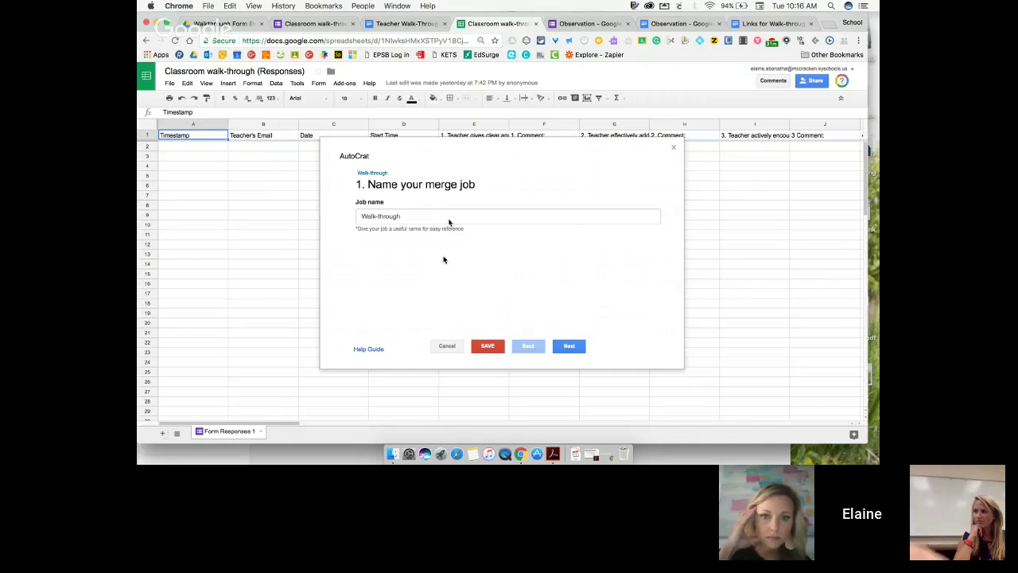
{"action": "left_click", "coordinate": [567, 346]}
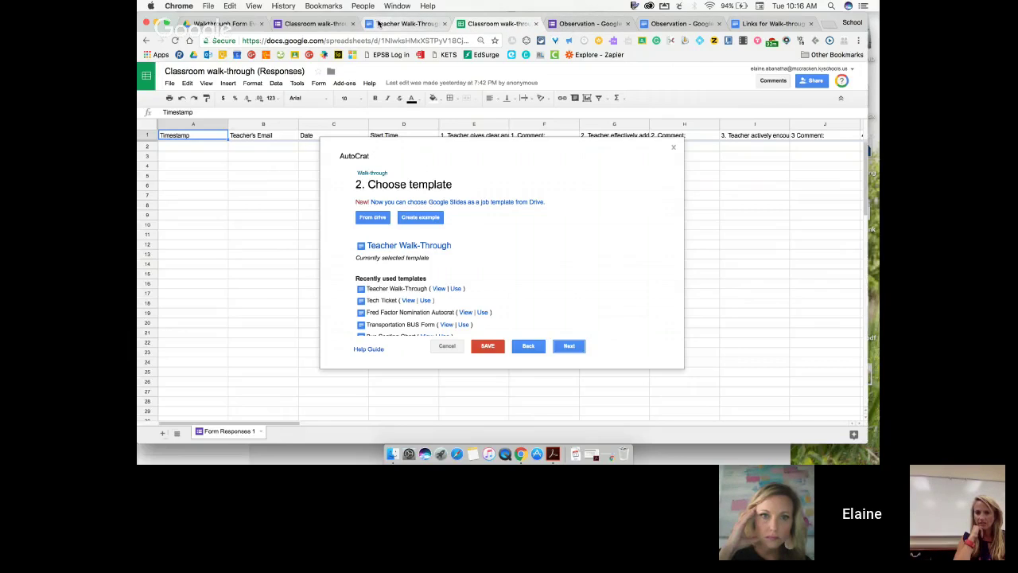
Compare the merge tags in the Teacher Walk-Through document with the question titles in the Classroom walk-through form.
{"action": "left_click", "coordinate": [380, 25]}
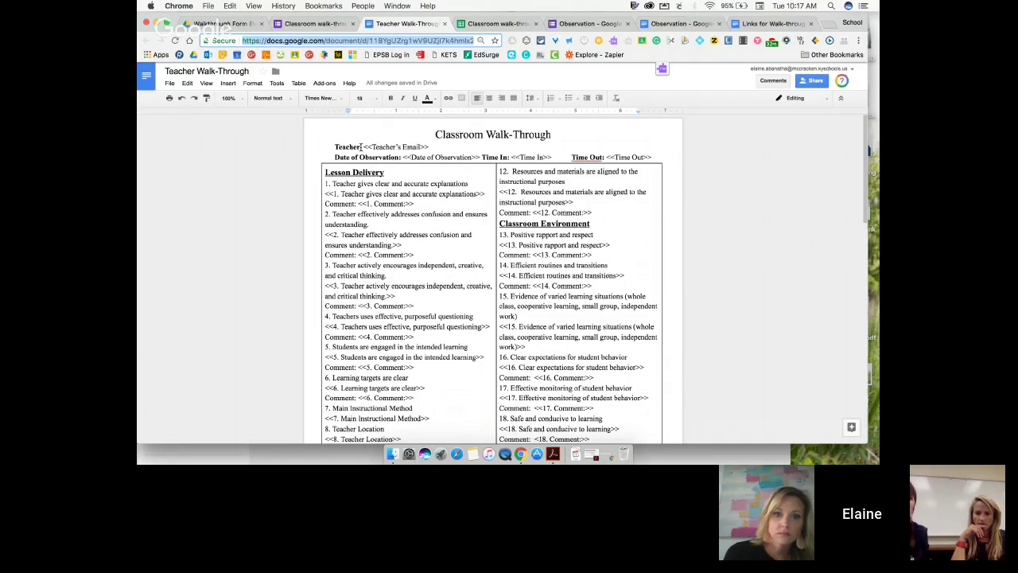
{"action": "left_click", "coordinate": [328, 24]}
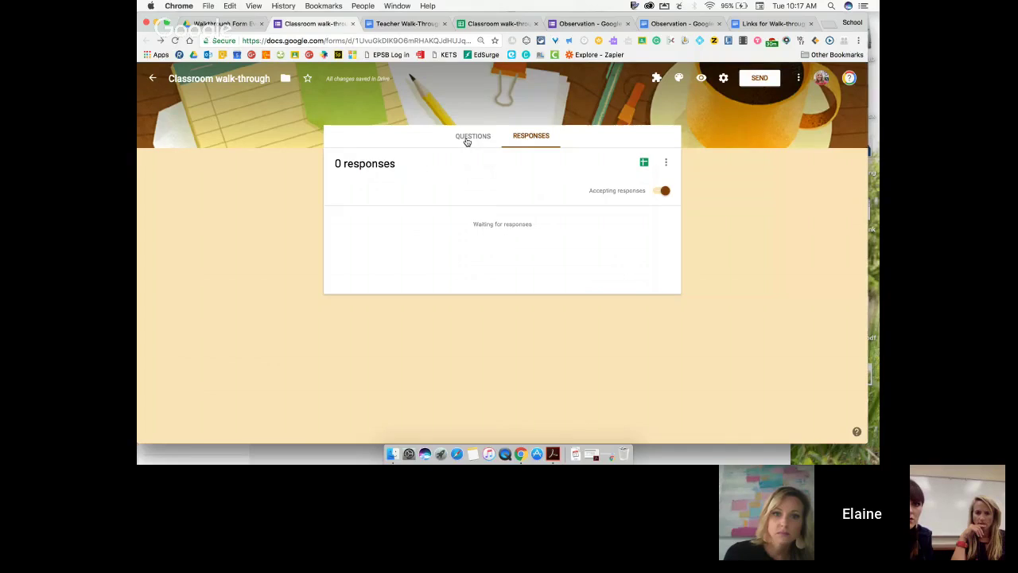
{"action": "left_click", "coordinate": [468, 138]}
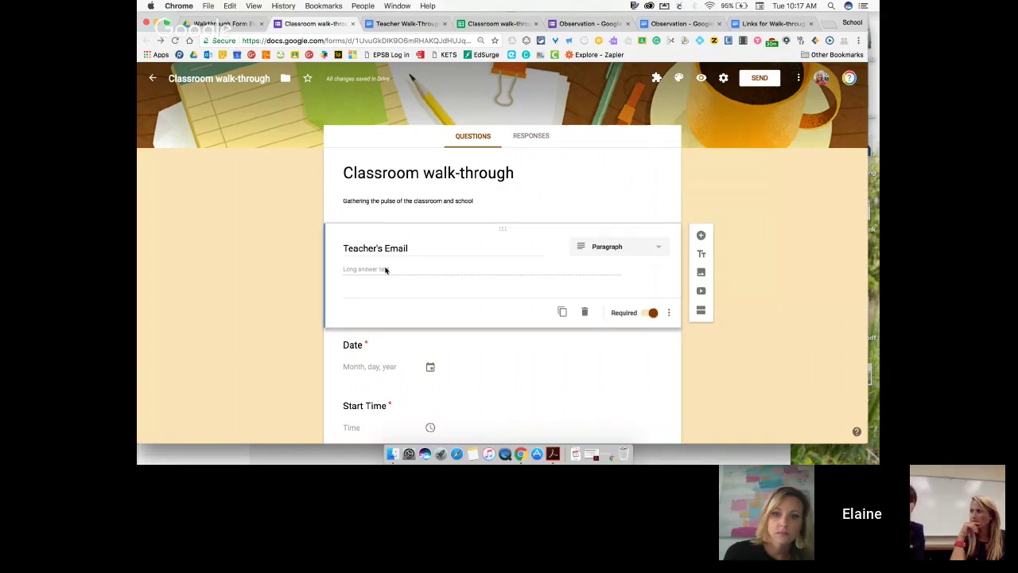
{"action": "left_click", "coordinate": [406, 24]}
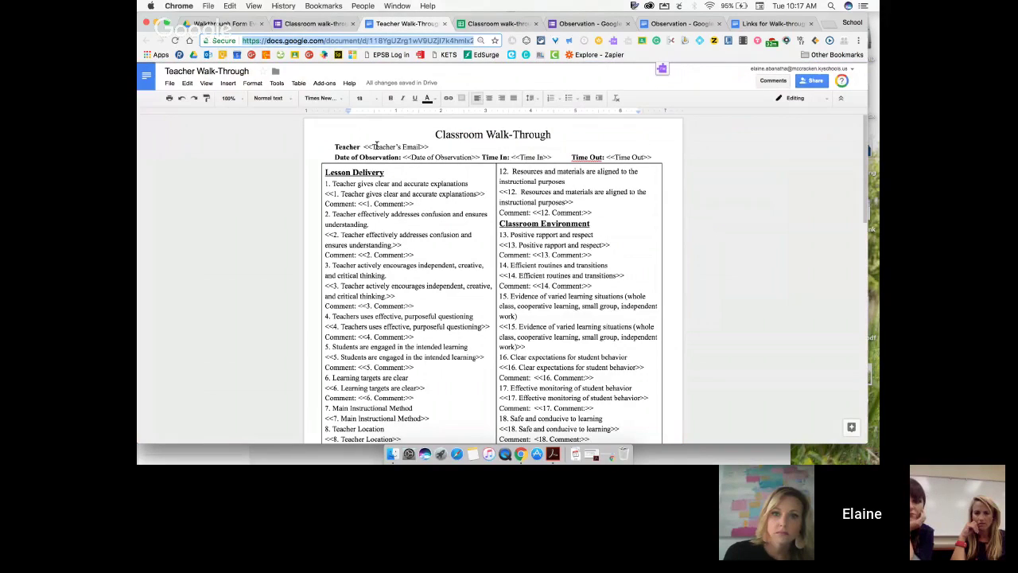
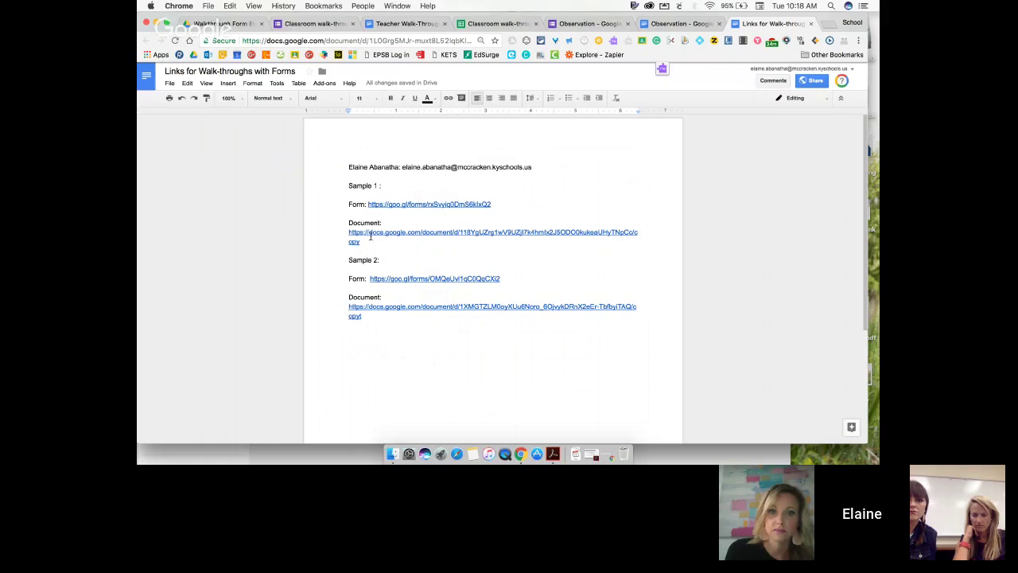
Examine the merge tags in the Observation document template and return to the Classroom walk-through form's questions.
{"action": "left_click", "coordinate": [672, 24]}
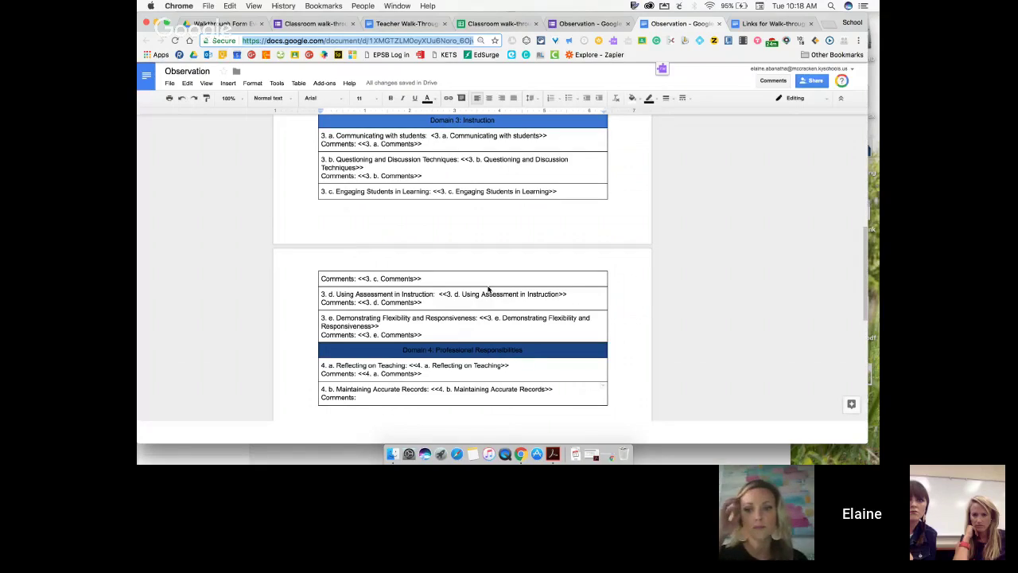
{"action": "scroll", "coordinate": [485, 270], "scroll_direction": "up", "scroll_amount": 5}
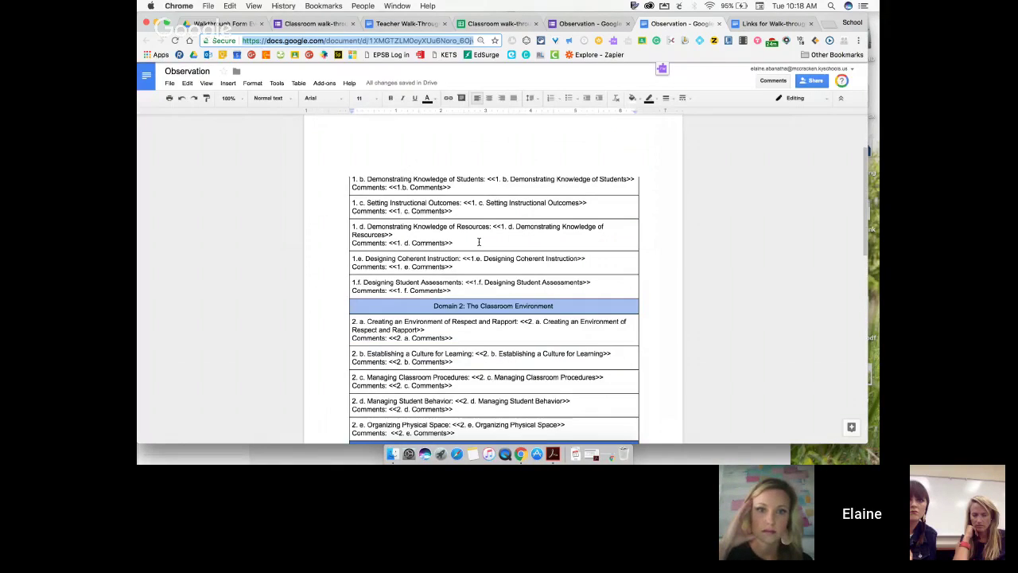
{"action": "scroll", "coordinate": [479, 242], "scroll_direction": "up", "scroll_amount": 2}
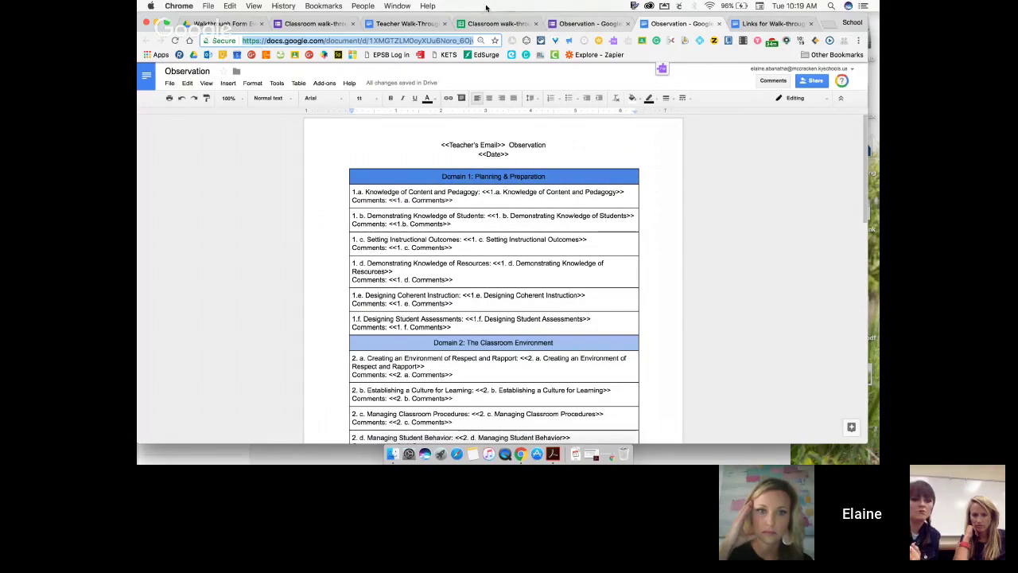
{"action": "left_click", "coordinate": [316, 25]}
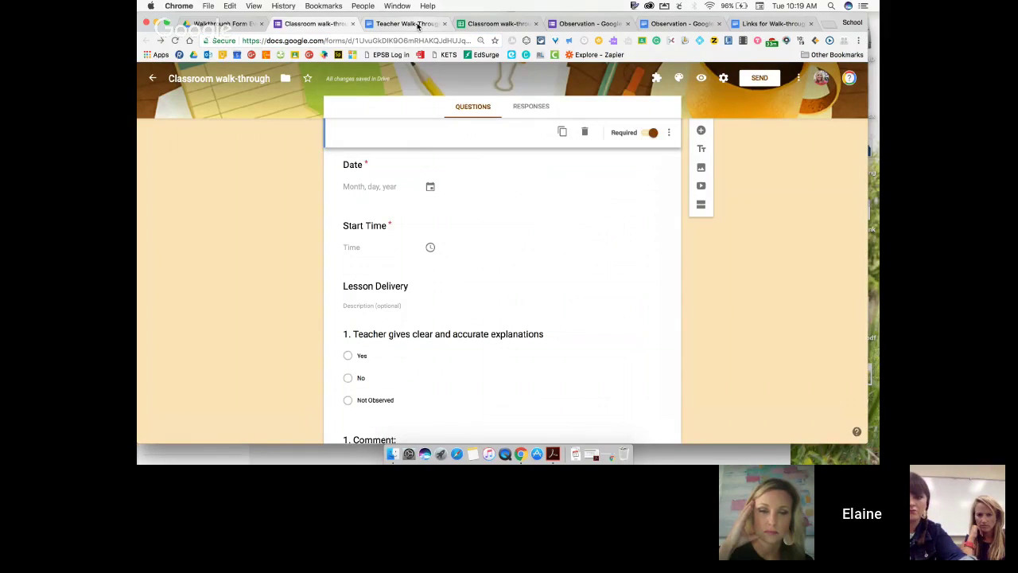
Return to the Walk-through job in autoCrat, advance to mapping source data to the template, and check each merge tag's matching column.
{"action": "left_click", "coordinate": [407, 25]}
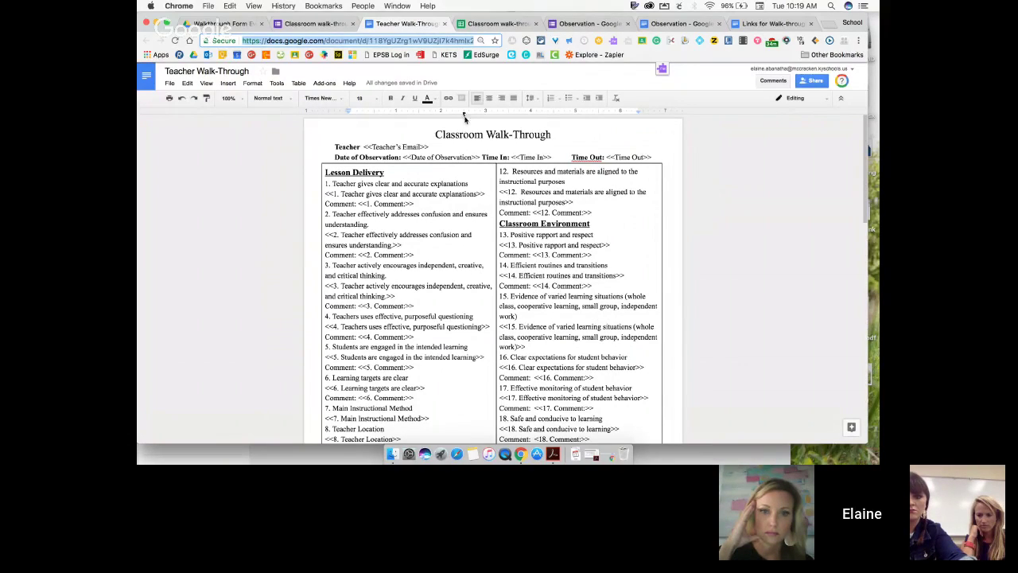
{"action": "left_click", "coordinate": [485, 24]}
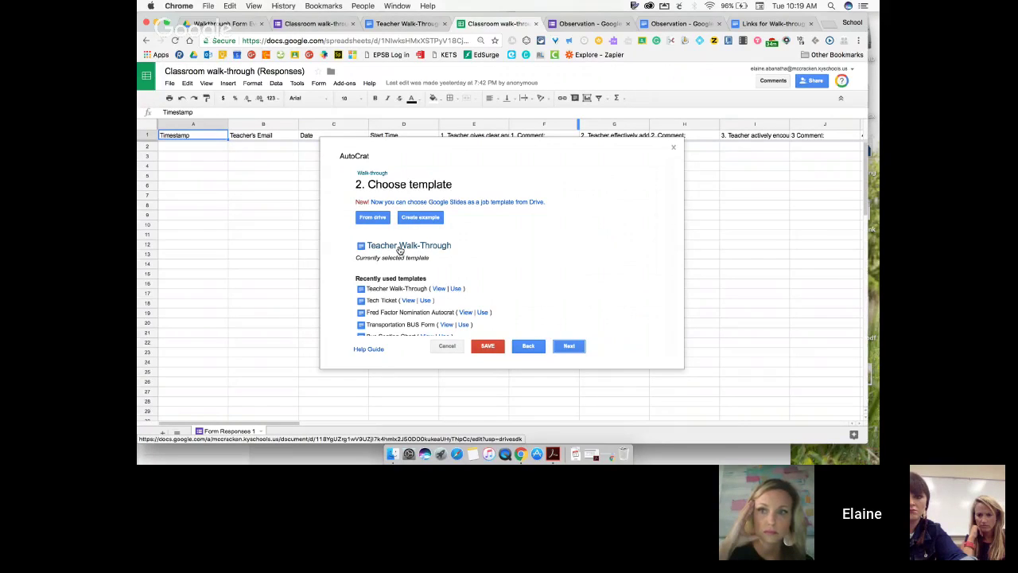
{"action": "left_click", "coordinate": [568, 347]}
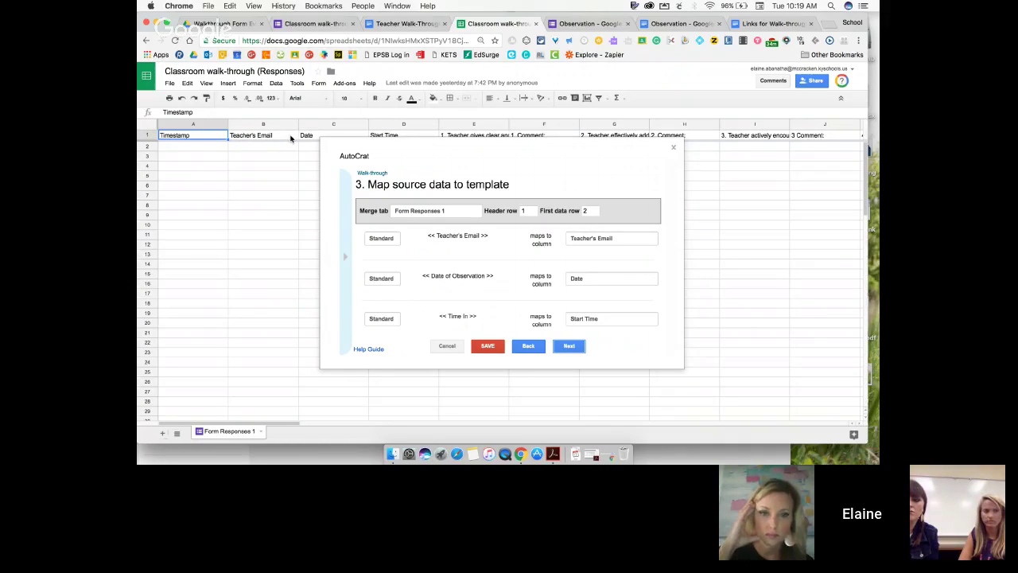
{"action": "scroll", "coordinate": [448, 268], "scroll_direction": "down", "scroll_amount": 2}
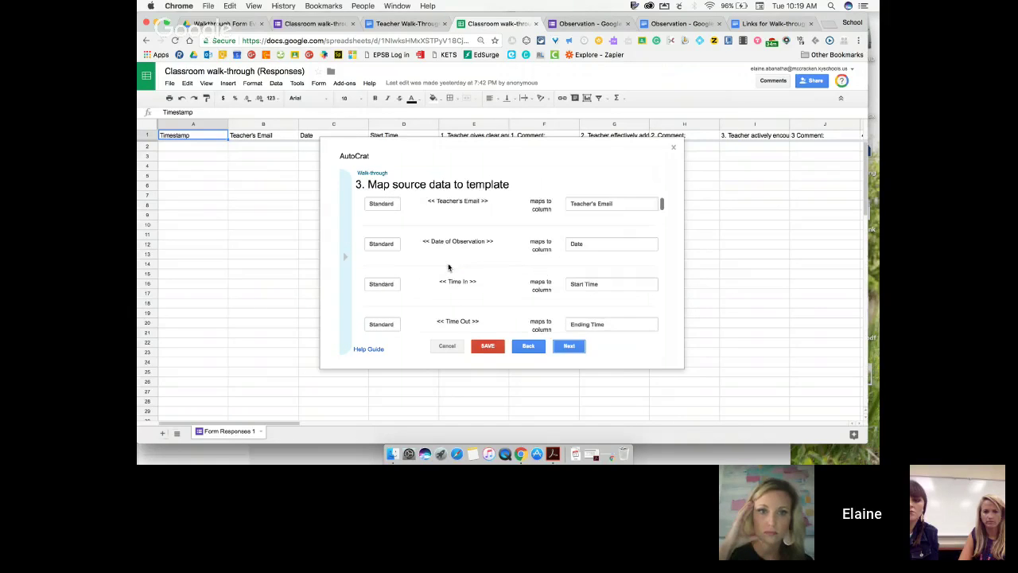
{"action": "scroll", "coordinate": [449, 268], "scroll_direction": "down", "scroll_amount": 2}
{"action": "scroll", "coordinate": [449, 268], "scroll_direction": "down", "scroll_amount": 2}
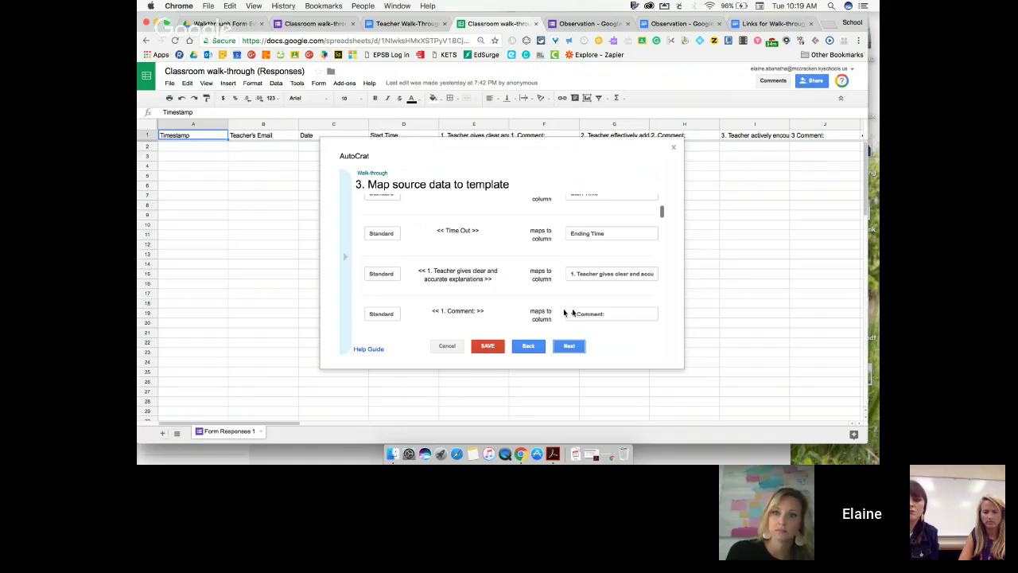
{"action": "scroll", "coordinate": [582, 314], "scroll_direction": "down", "scroll_amount": 2}
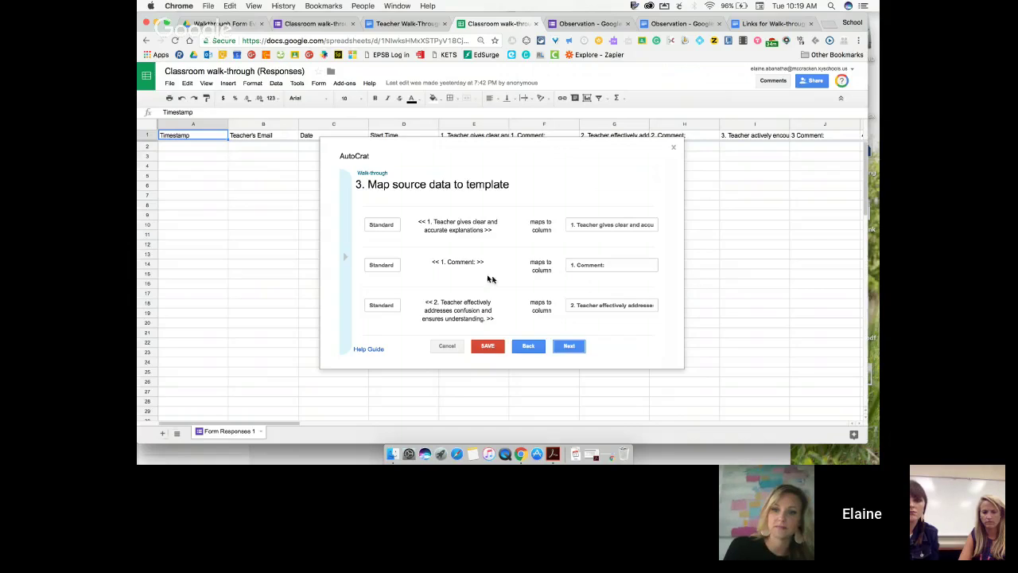
{"action": "scroll", "coordinate": [546, 298], "scroll_direction": "down", "scroll_amount": 2}
{"action": "scroll", "coordinate": [545, 298], "scroll_direction": "down", "scroll_amount": 1}
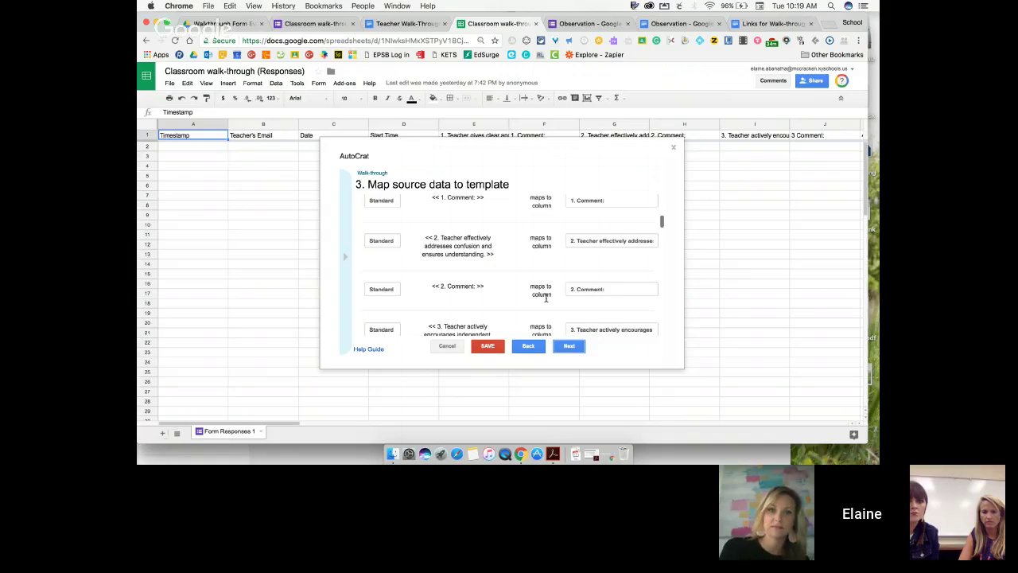
{"action": "scroll", "coordinate": [546, 297], "scroll_direction": "down", "scroll_amount": 2}
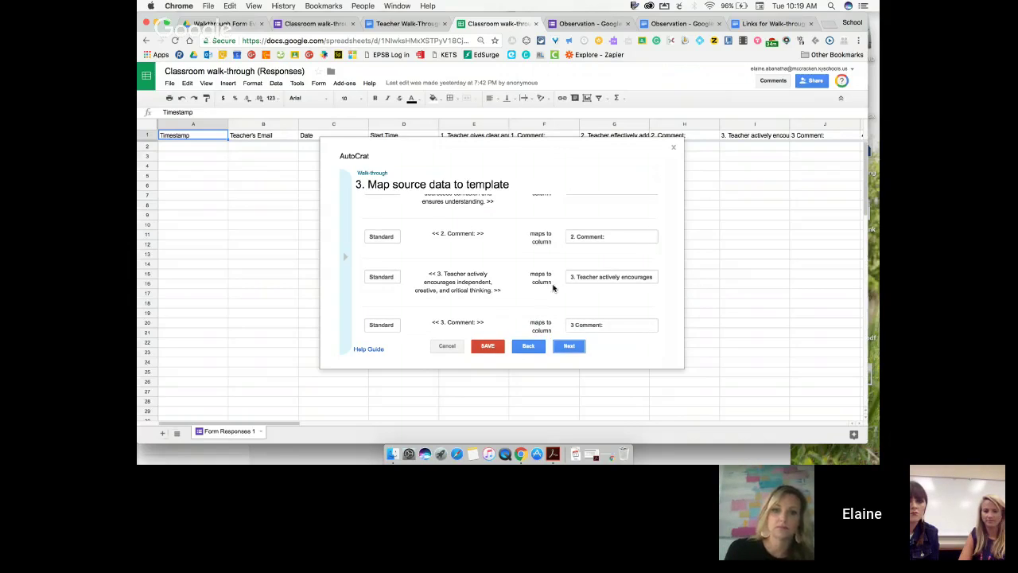
Continue to the job's file settings and review the merge tags available for the file name and the output type options.
{"action": "left_click", "coordinate": [568, 347]}
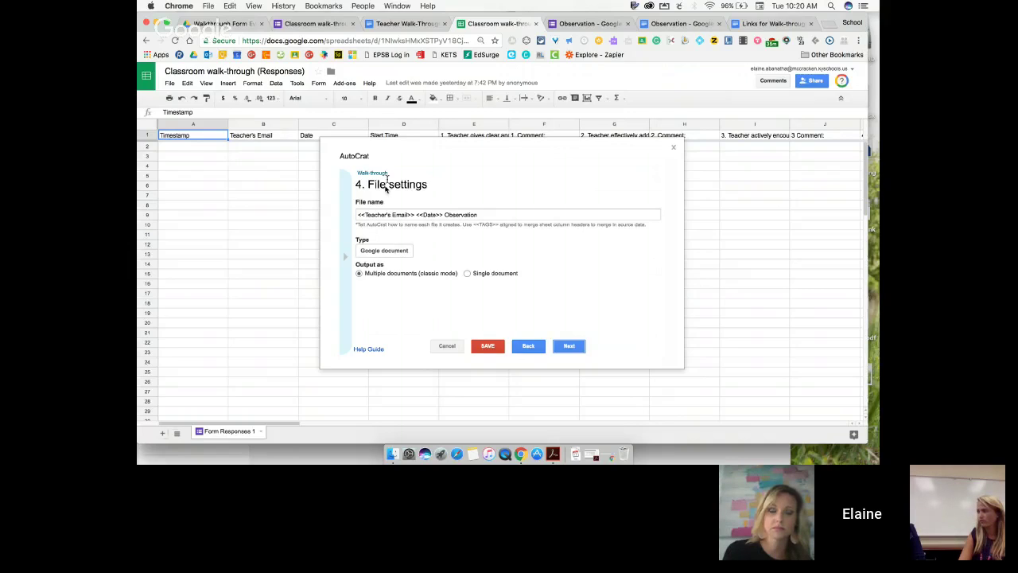
{"action": "left_click", "coordinate": [415, 215]}
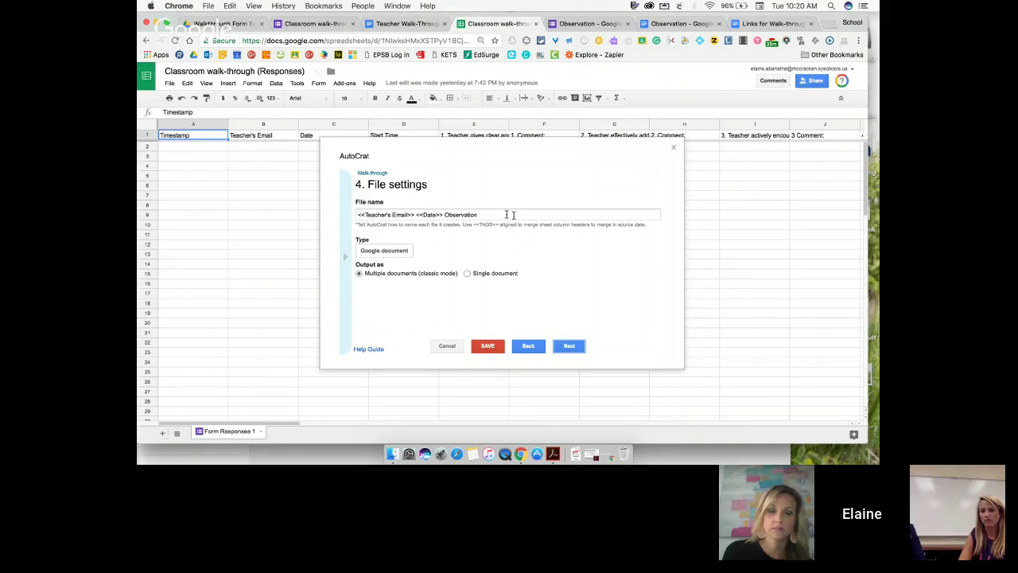
{"action": "left_click", "coordinate": [343, 233]}
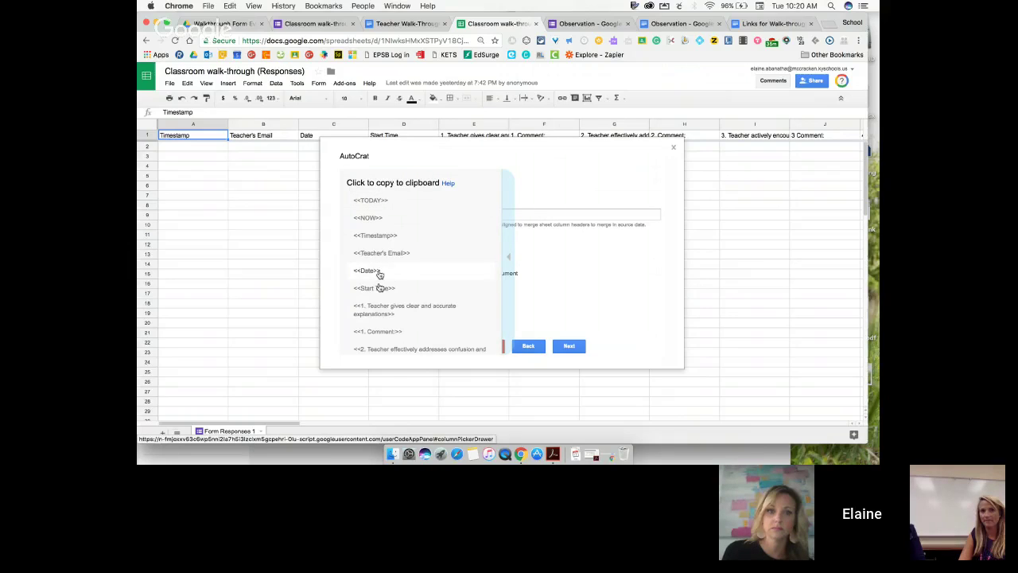
{"action": "scroll", "coordinate": [379, 294], "scroll_direction": "down", "scroll_amount": 1}
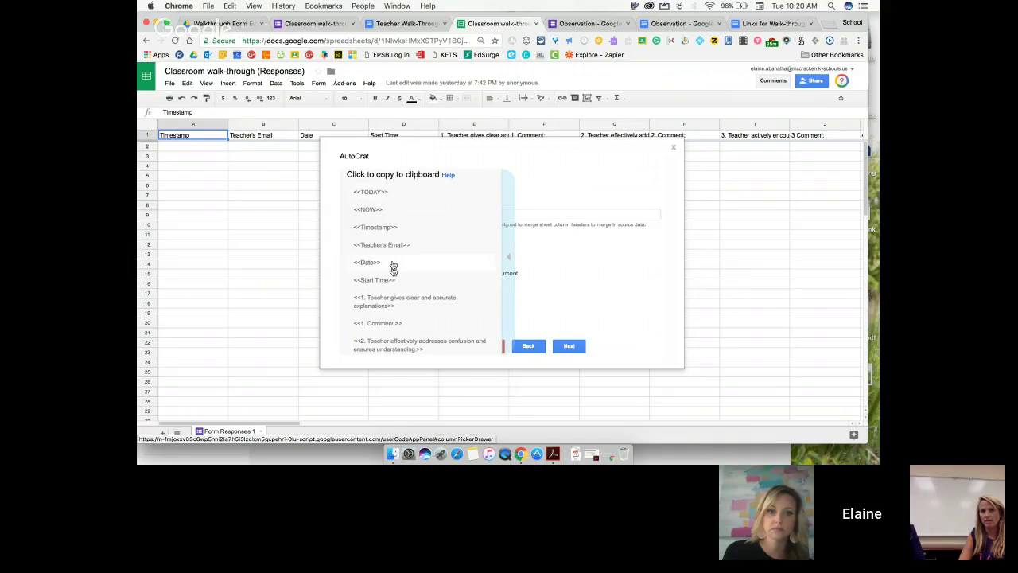
{"action": "scroll", "coordinate": [391, 282], "scroll_direction": "down", "scroll_amount": 2}
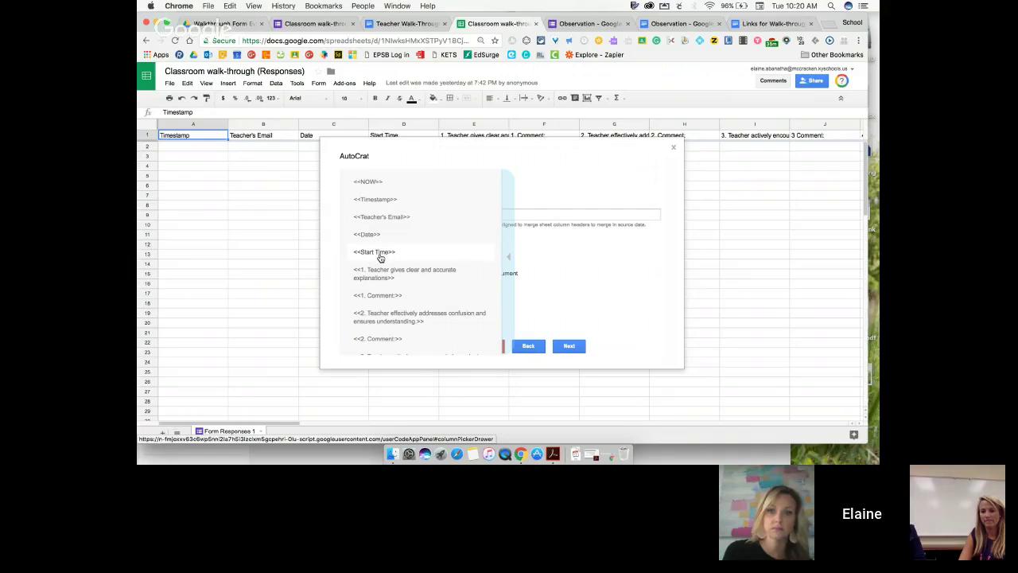
{"action": "left_click", "coordinate": [535, 218]}
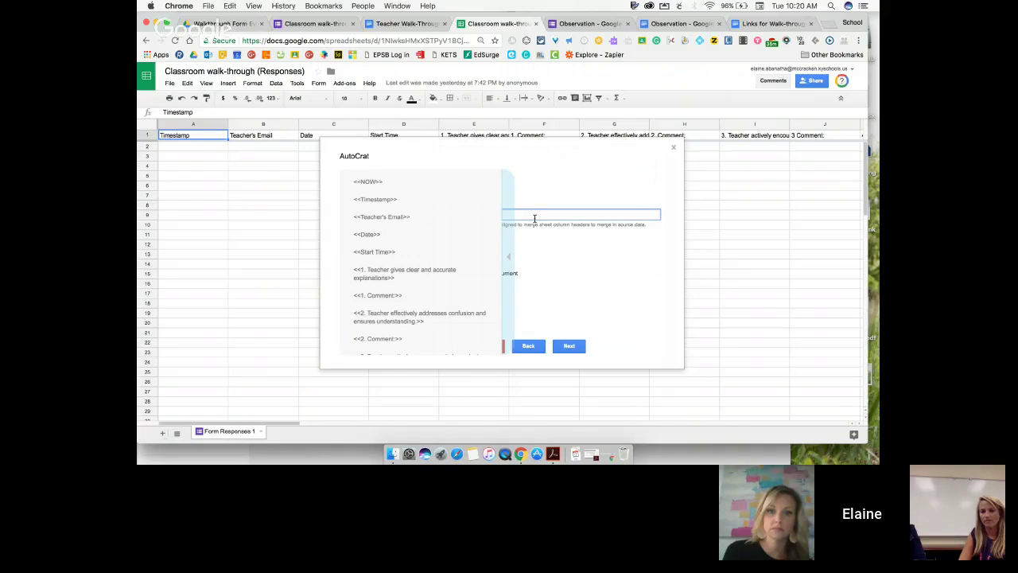
{"action": "left_click", "coordinate": [509, 256]}
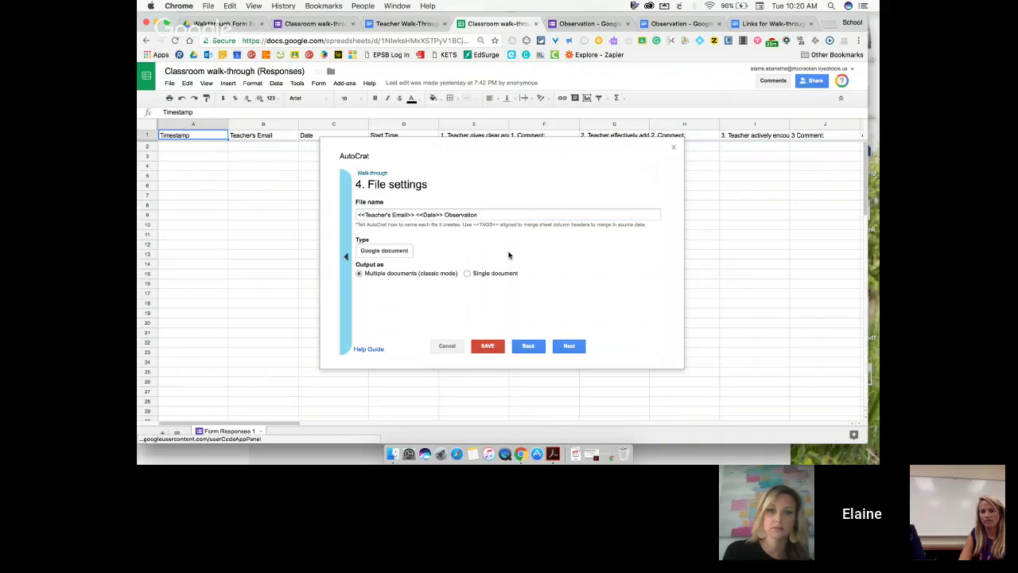
{"action": "left_click", "coordinate": [389, 254]}
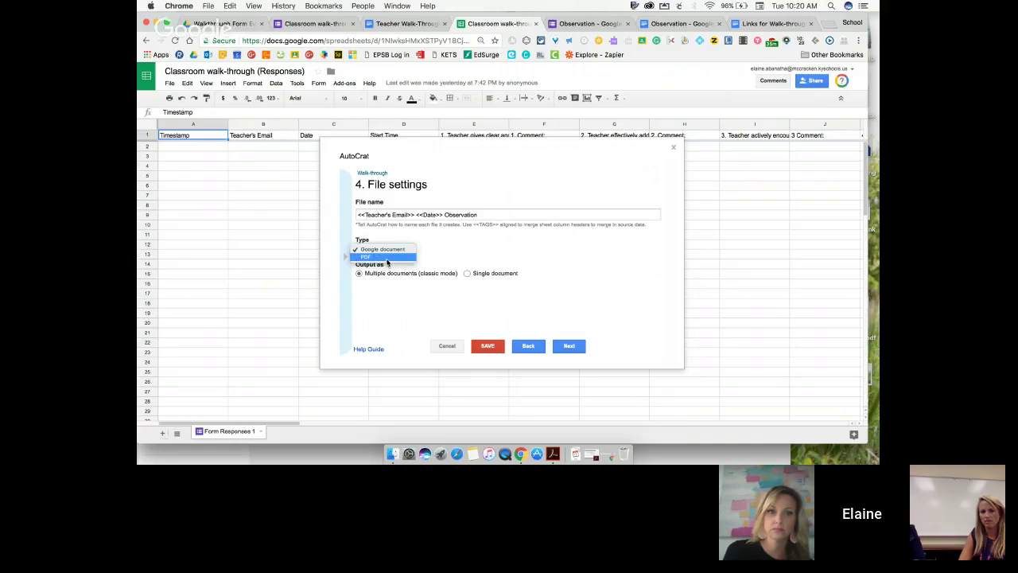
{"action": "left_click", "coordinate": [459, 257]}
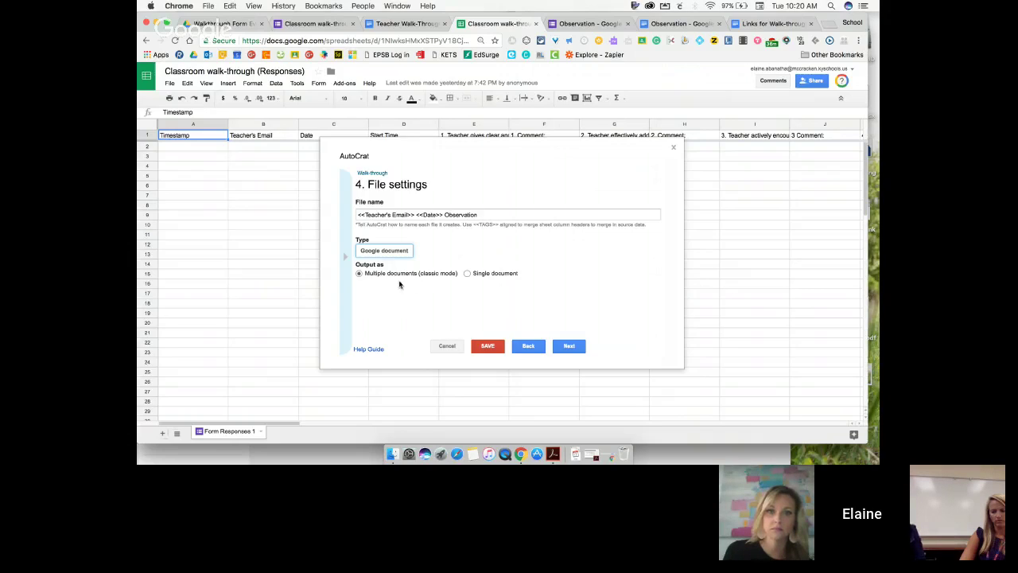
Advance to the destination folder stage, look at the Teacher Files folder inside Sample 1 in Drive, and return to the job.
{"action": "left_click", "coordinate": [568, 348]}
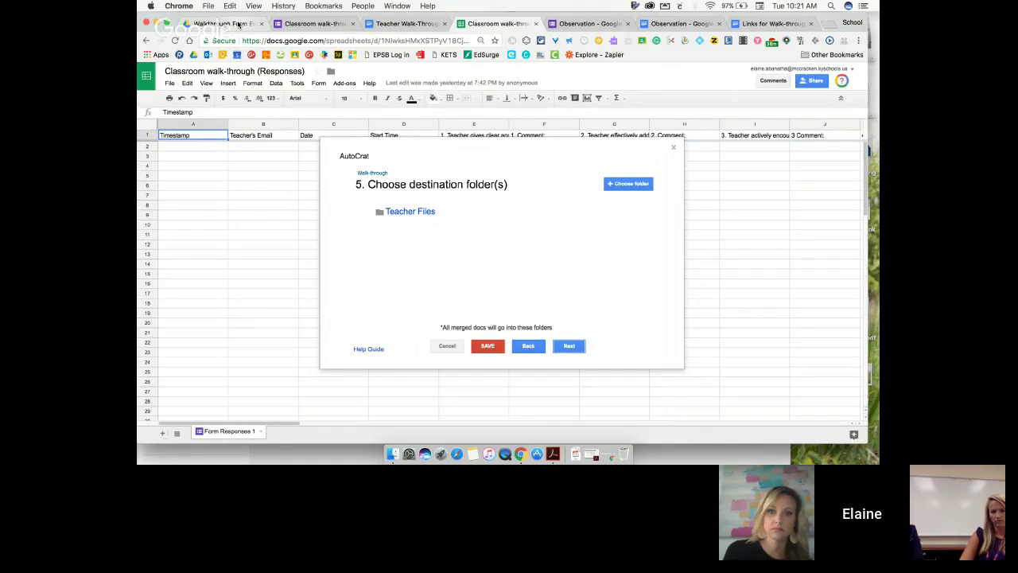
{"action": "left_click", "coordinate": [231, 24]}
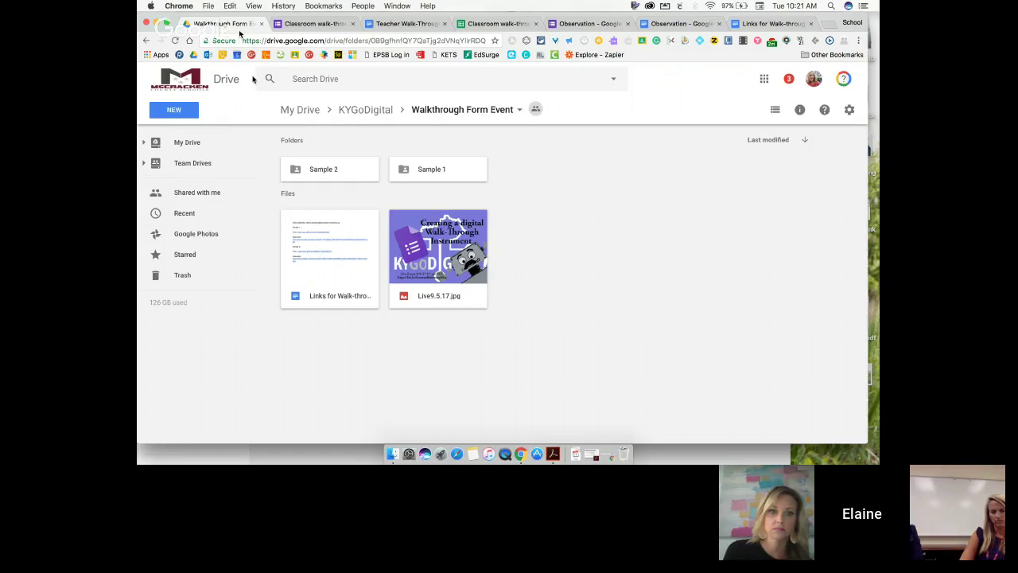
{"action": "double_click", "coordinate": [423, 169]}
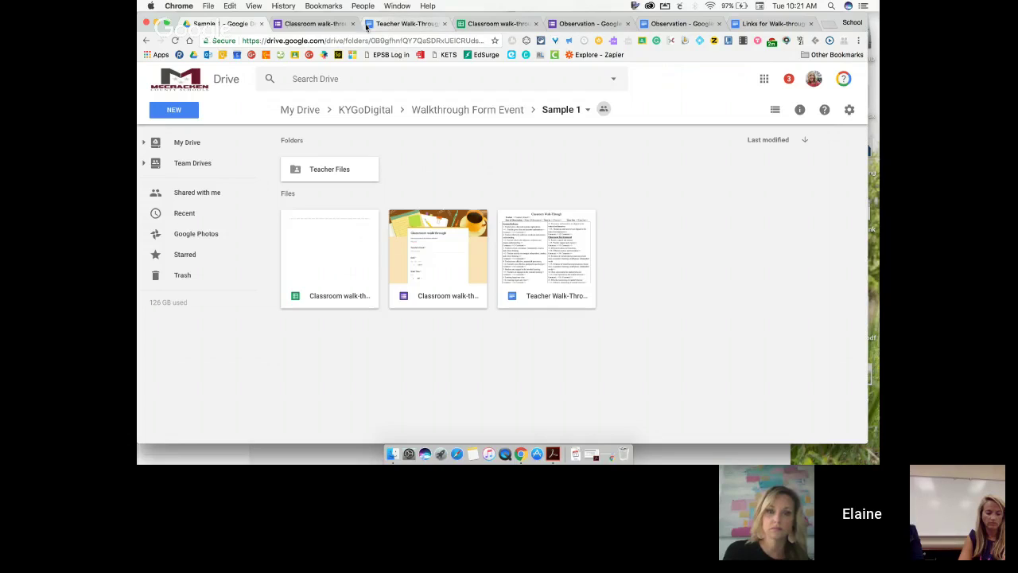
{"action": "left_click", "coordinate": [311, 25]}
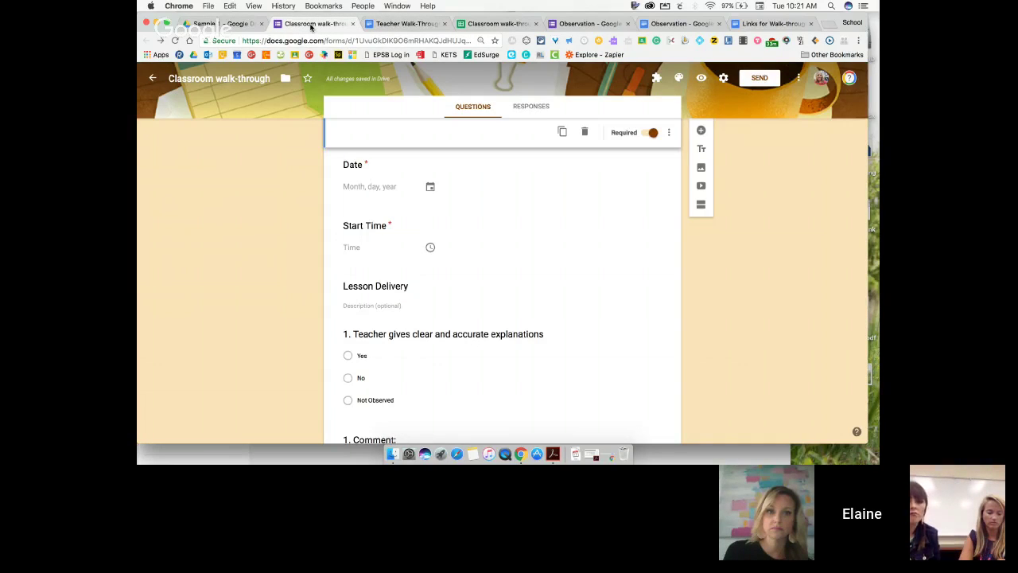
{"action": "key", "text": "super+4"}
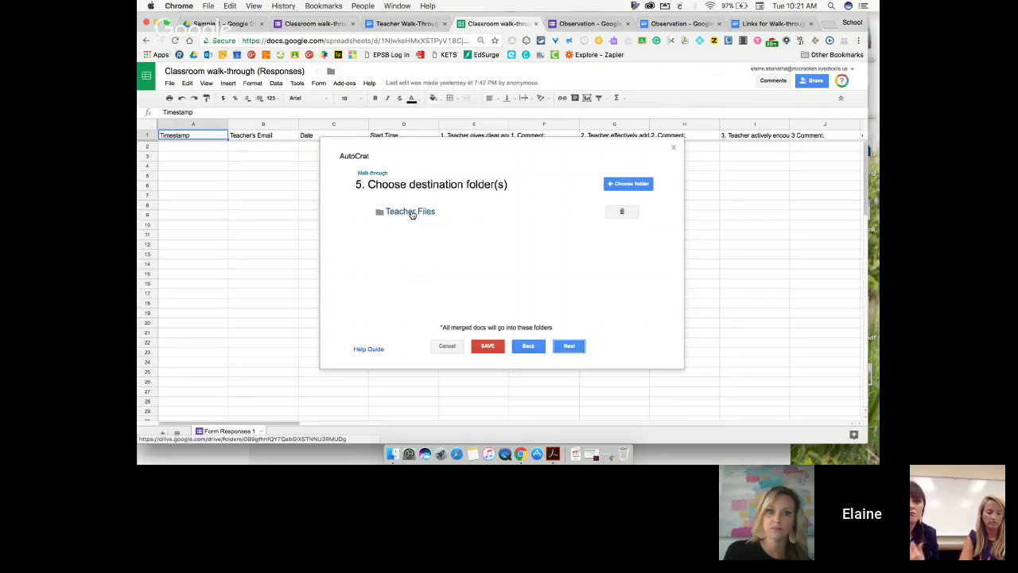
Continue past the dynamic folder reference and merge condition stages to the Share docs & send emails stage.
{"action": "left_click", "coordinate": [569, 346]}
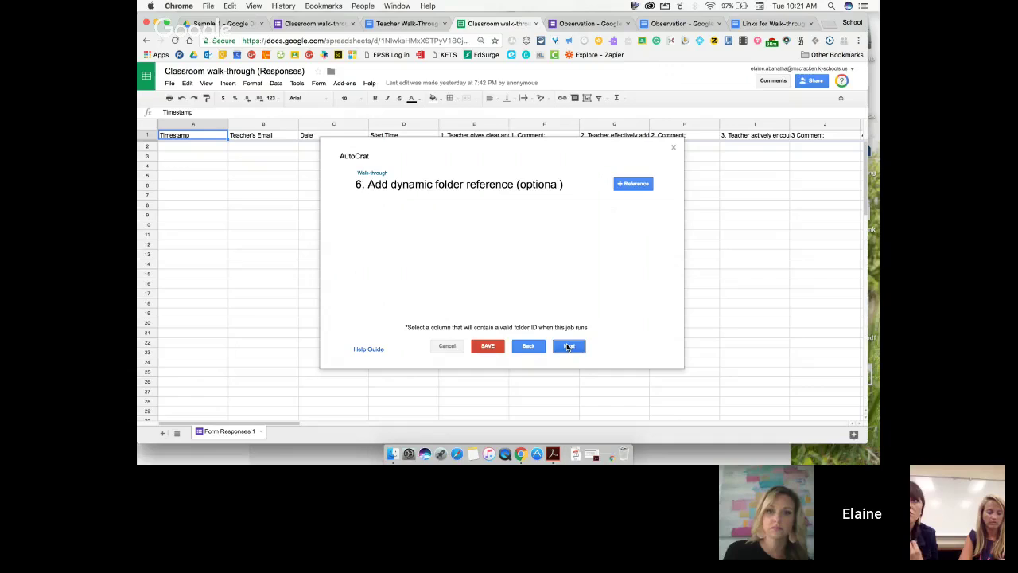
{"action": "left_click", "coordinate": [569, 346]}
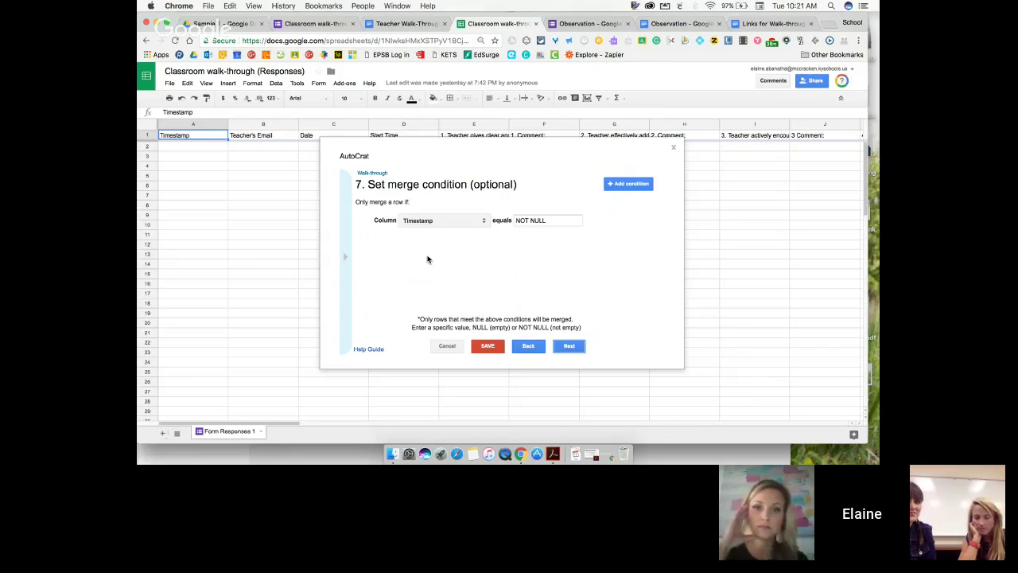
{"action": "left_click", "coordinate": [563, 349]}
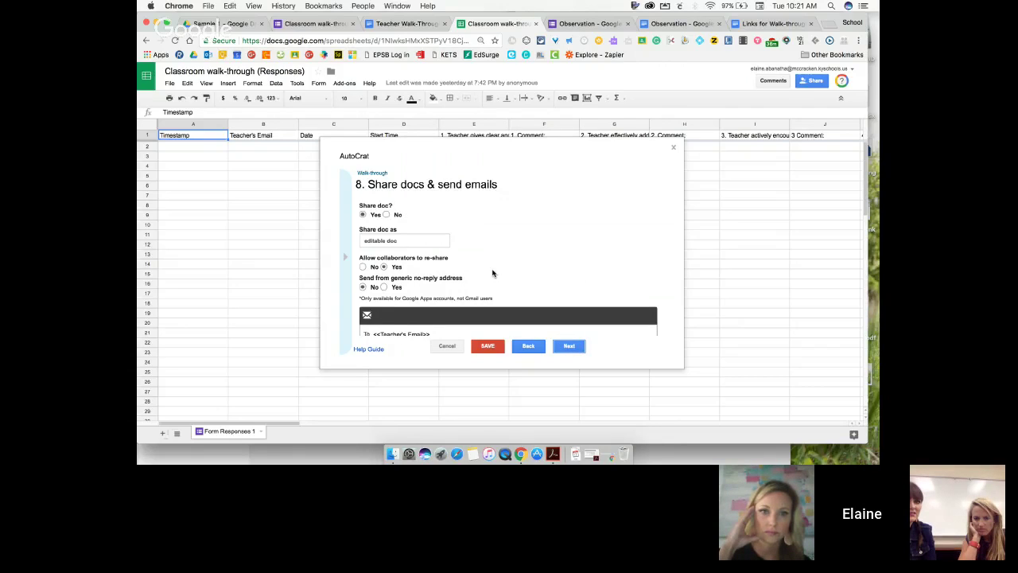
Set the job to send from the generic no-reply address and review the email's recipient, subject and message.
{"action": "scroll", "coordinate": [493, 273], "scroll_direction": "down", "scroll_amount": 1}
{"action": "scroll", "coordinate": [492, 273], "scroll_direction": "up", "scroll_amount": 1}
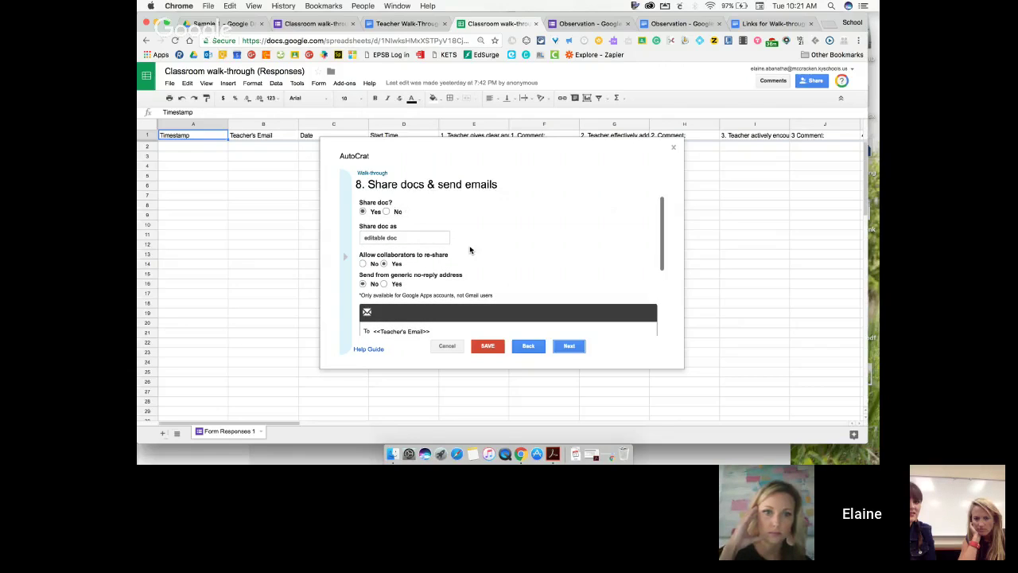
{"action": "scroll", "coordinate": [480, 254], "scroll_direction": "down", "scroll_amount": 3}
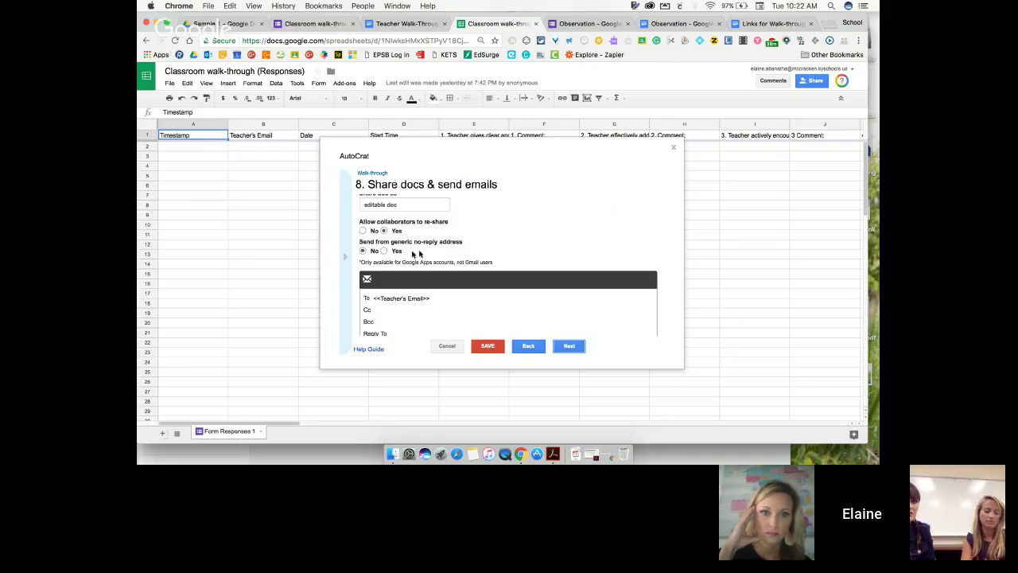
{"action": "scroll", "coordinate": [428, 251], "scroll_direction": "down", "scroll_amount": 2}
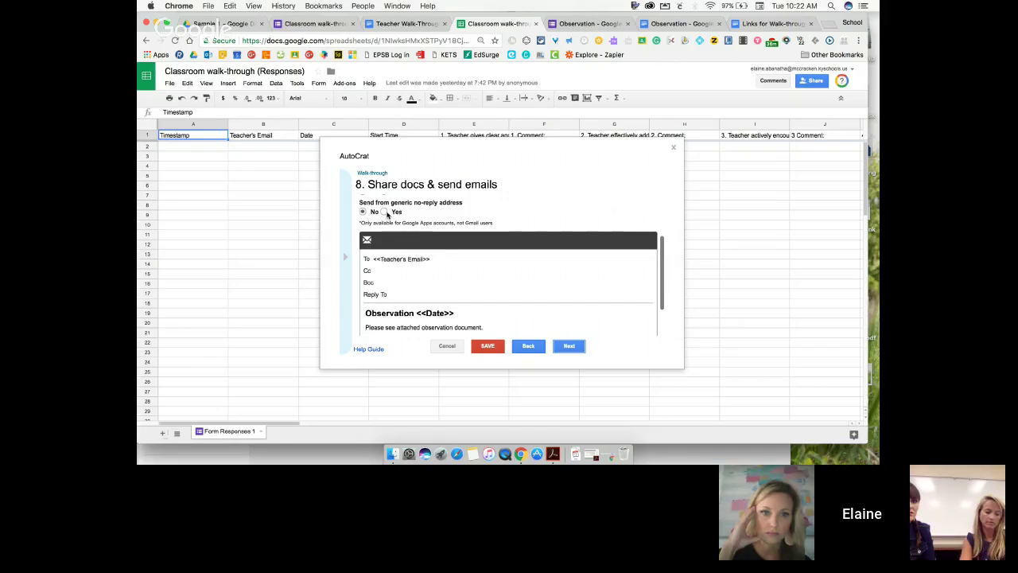
{"action": "left_click", "coordinate": [384, 212]}
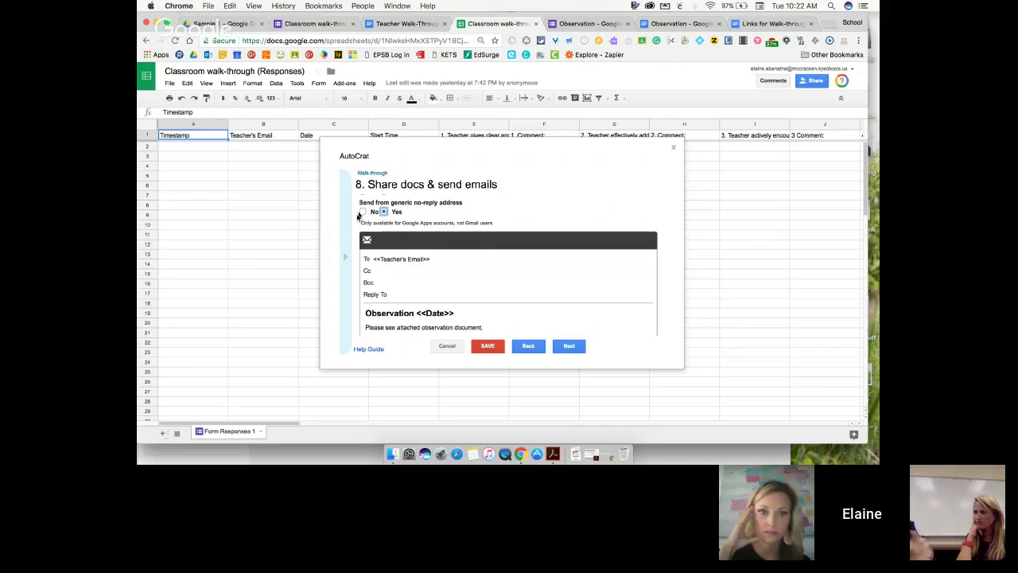
{"action": "scroll", "coordinate": [449, 267], "scroll_direction": "down", "scroll_amount": 1}
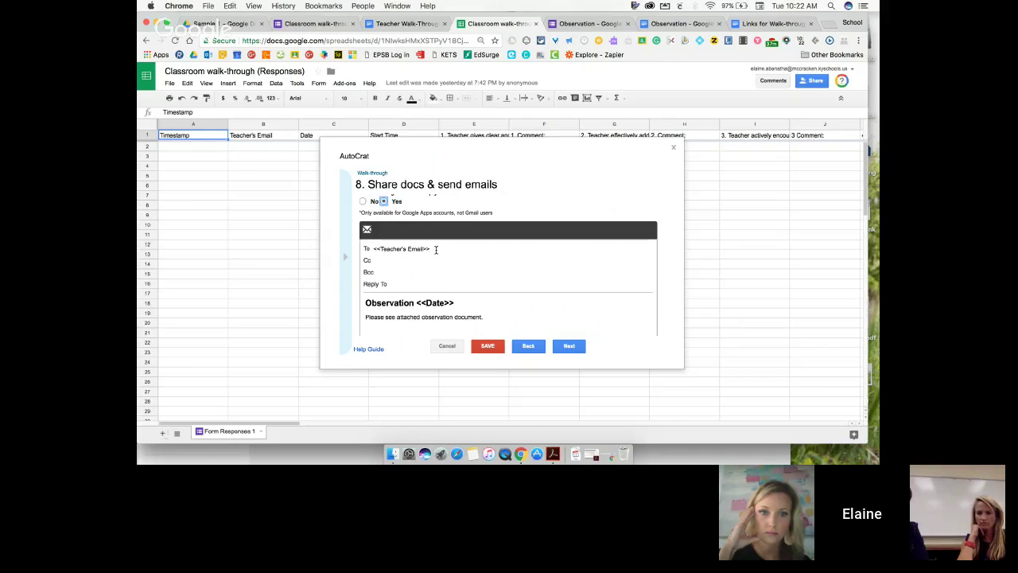
{"action": "scroll", "coordinate": [436, 248], "scroll_direction": "down", "scroll_amount": 1}
{"action": "scroll", "coordinate": [453, 263], "scroll_direction": "down", "scroll_amount": 2}
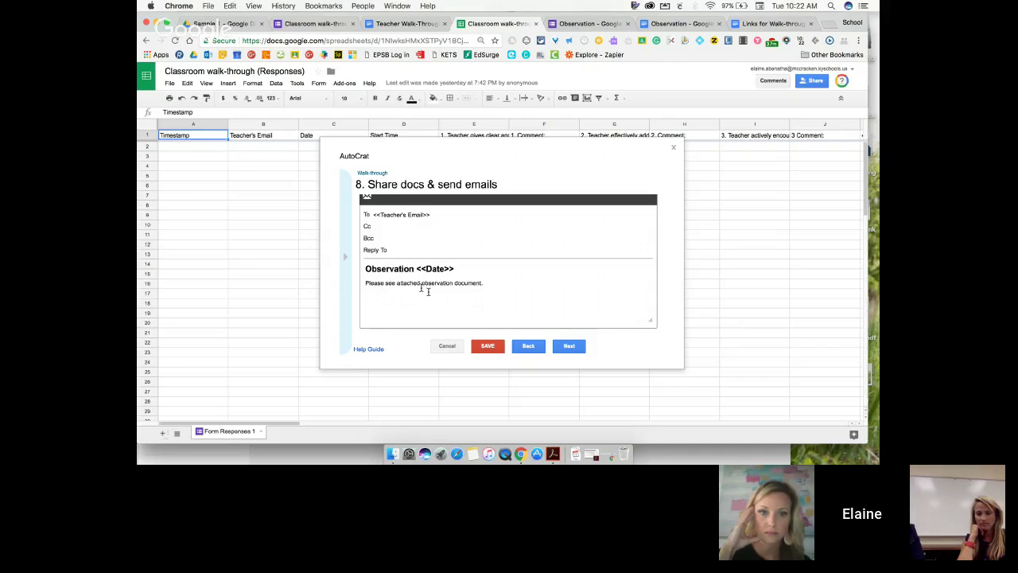
Check the job's form and time triggers, return to the sharing settings, and save the Walk-through job.
{"action": "left_click", "coordinate": [575, 346]}
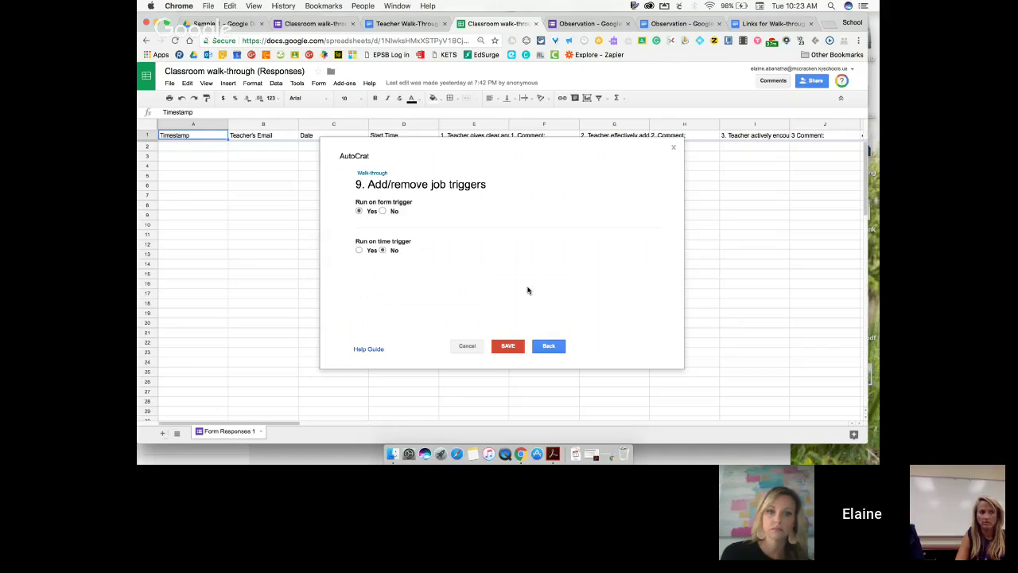
{"action": "left_click", "coordinate": [556, 345]}
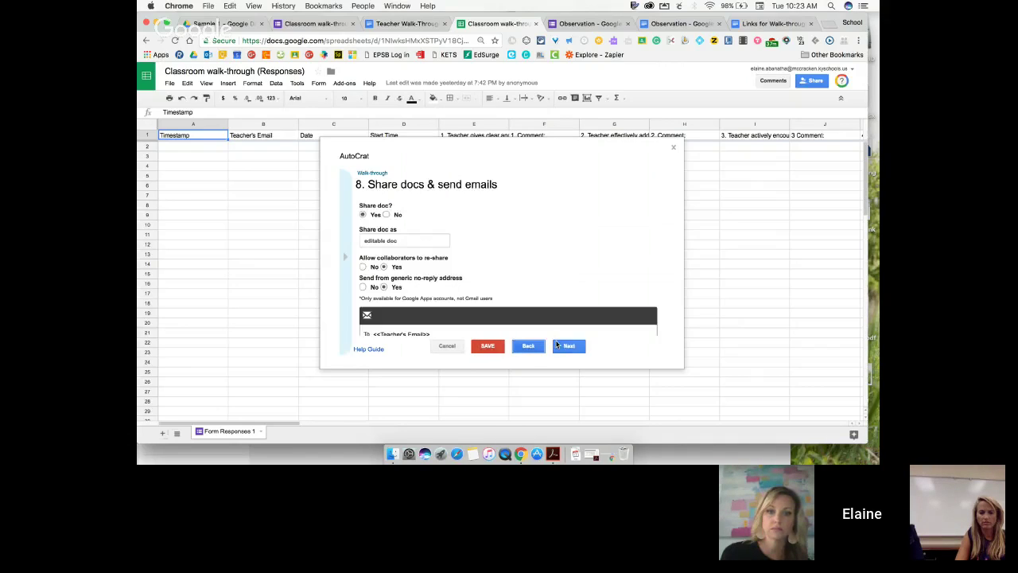
{"action": "left_click", "coordinate": [488, 346]}
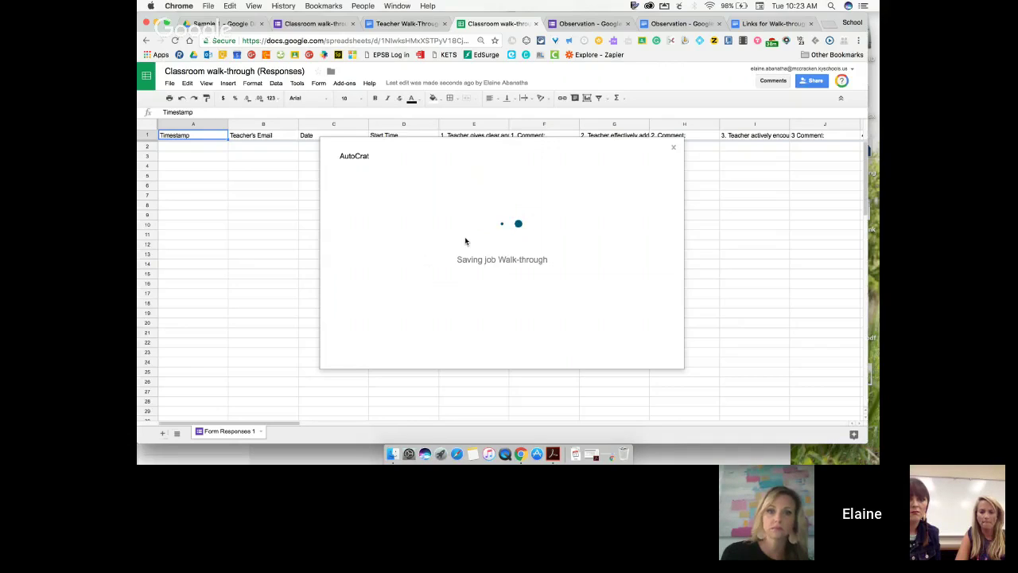
Look over the rating scale and comment questions in the Observation form.
{"action": "left_click", "coordinate": [590, 23]}
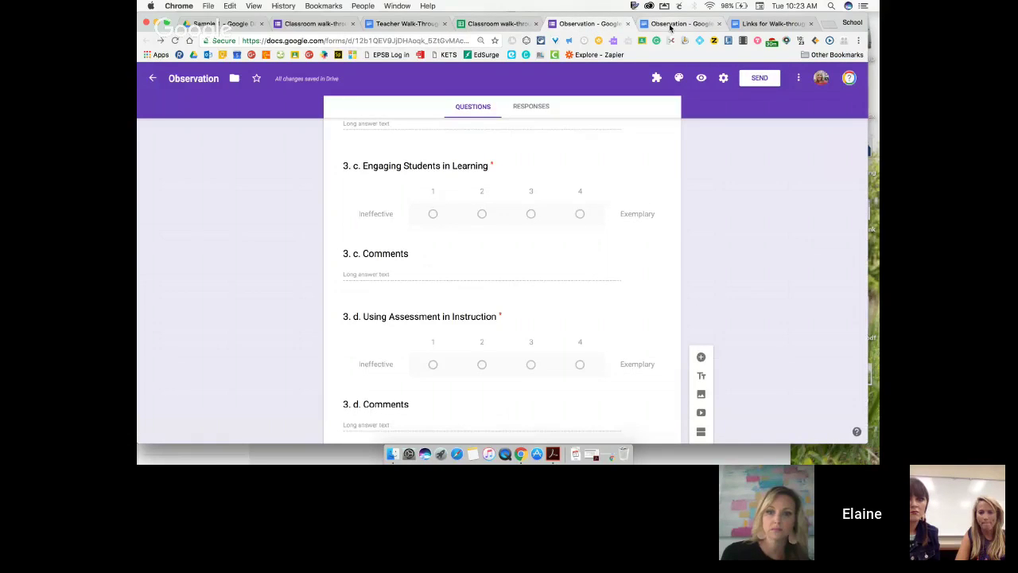
{"action": "scroll", "coordinate": [448, 224], "scroll_direction": "up", "scroll_amount": 1}
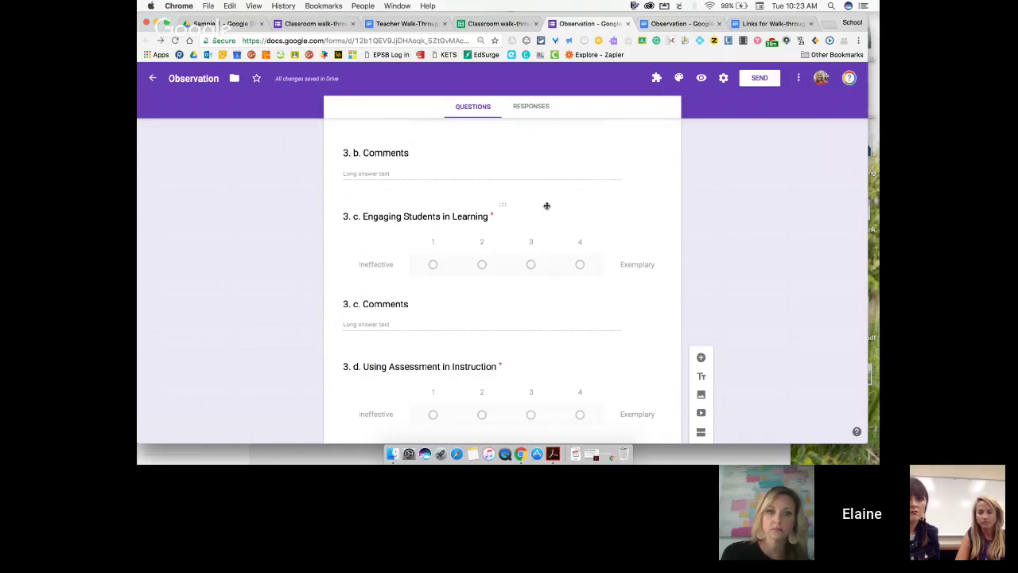
{"action": "scroll", "coordinate": [546, 207], "scroll_direction": "up", "scroll_amount": 2}
{"action": "scroll", "coordinate": [546, 206], "scroll_direction": "up", "scroll_amount": 1}
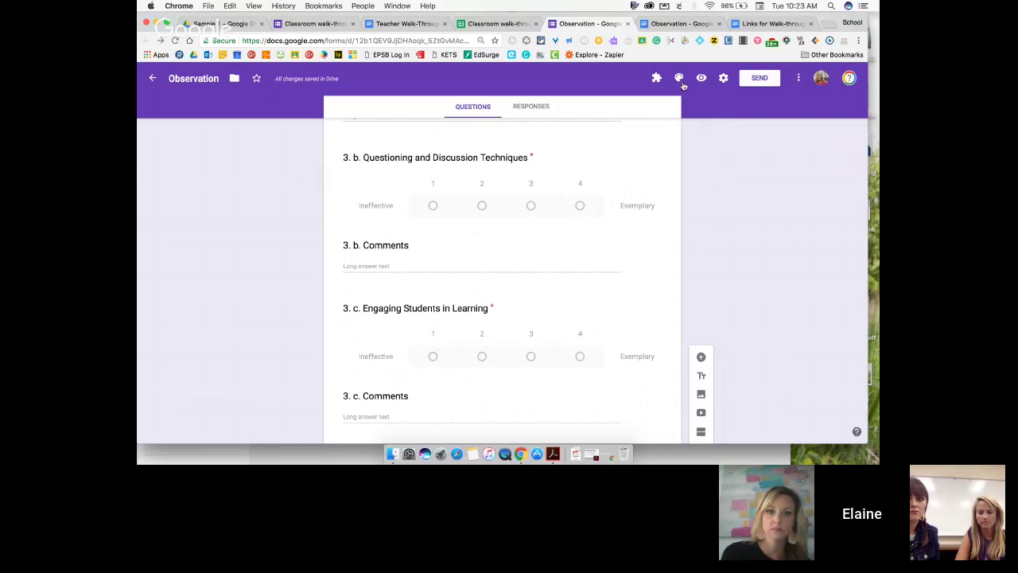